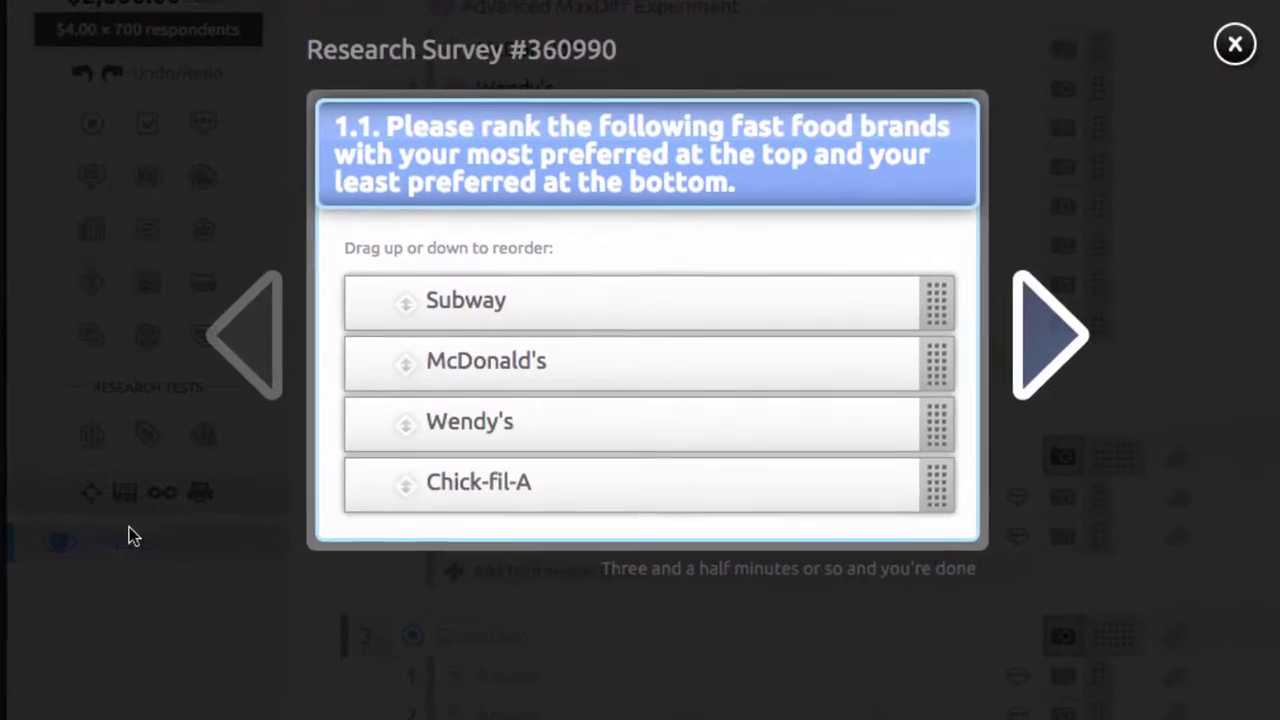
# Step: Rank brands with Chick-fil-A first and McDonald's last, then move KFC up in the next set
pyautogui.moveTo(520, 455); pyautogui.dragTo(526, 299)
pyautogui.moveTo(523, 428); pyautogui.dragTo(529, 511)
pyautogui.click(1058, 332)
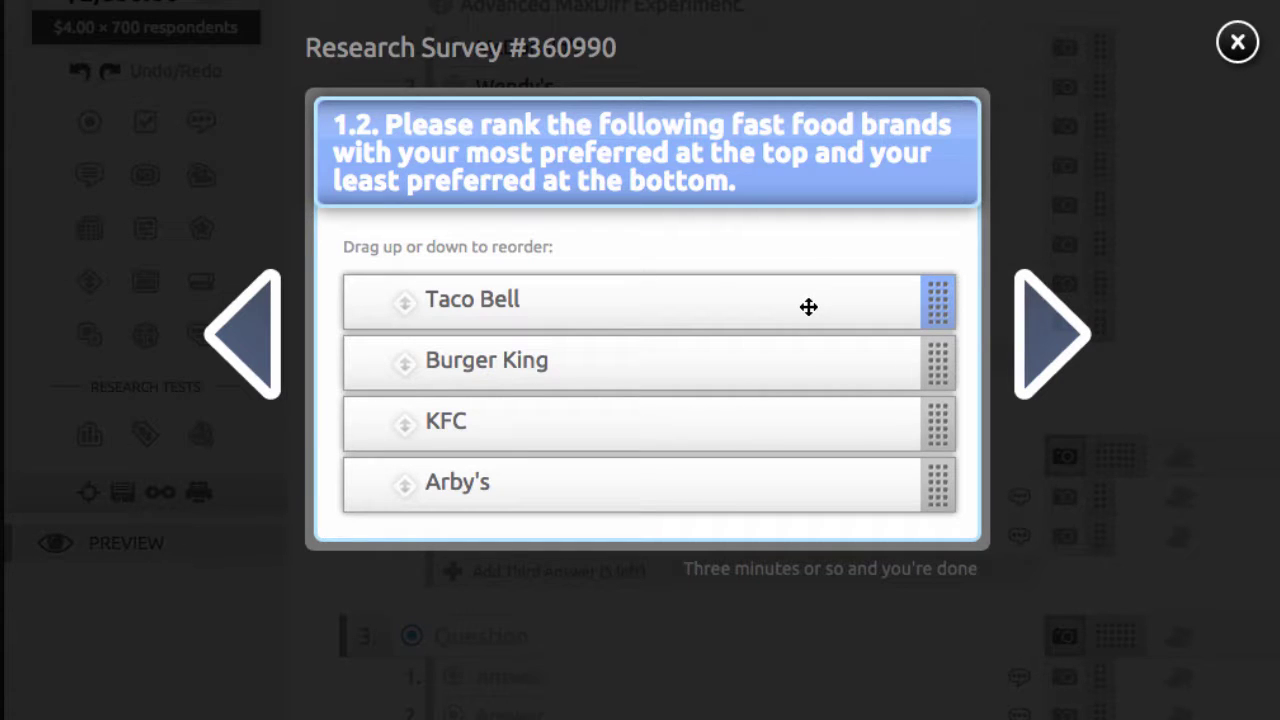
pyautogui.moveTo(789, 426); pyautogui.dragTo(794, 363)
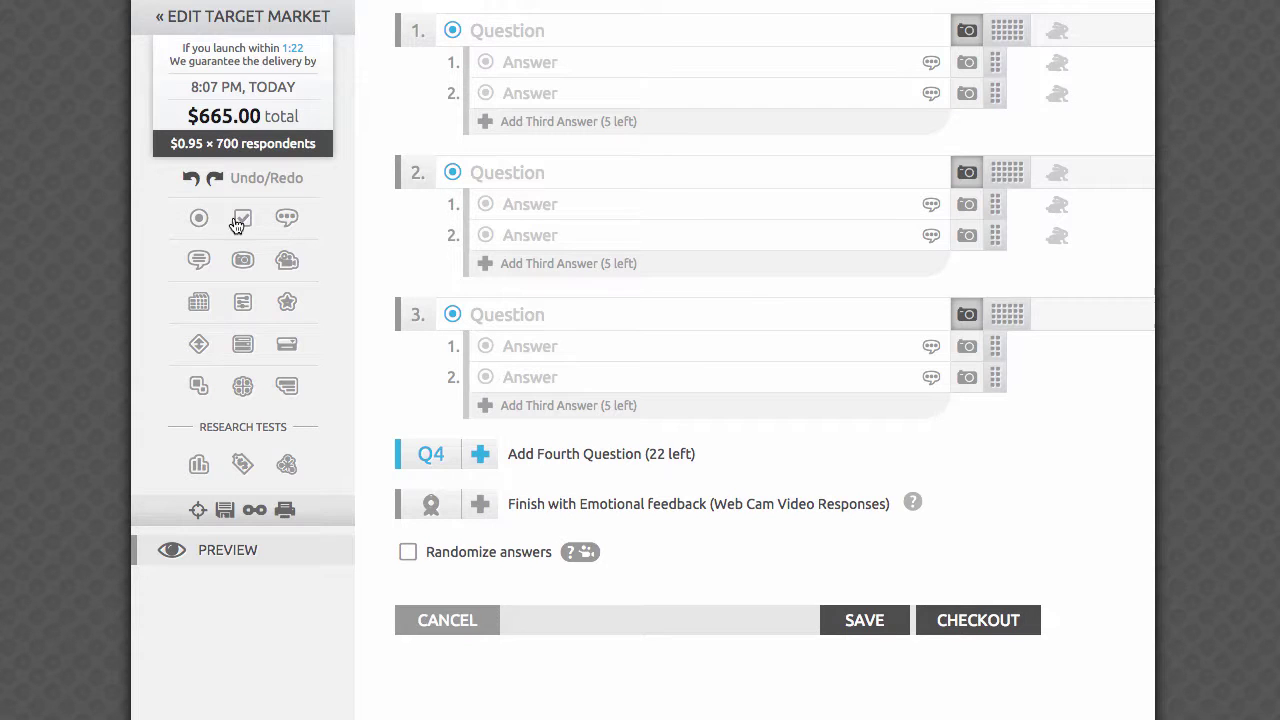
# Step: Make Q1 an Advanced MaxDiff with the beverage prompt and 16 pasted drinks, deleting empty rows
pyautogui.moveTo(203, 470); pyautogui.dragTo(486, 63)
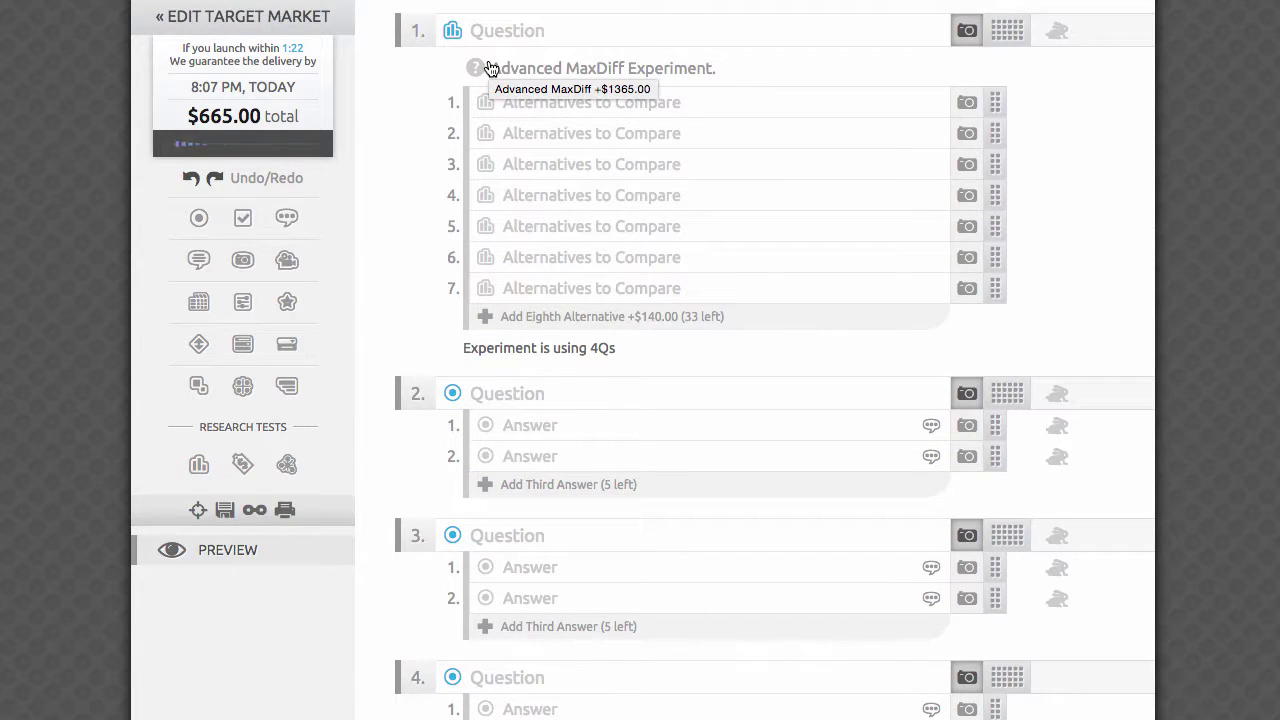
pyautogui.write("Let's think about beverages you may be interested in ordering at fast food restaurants. Please rank the following groups of drinks with your most preferred at the top and your least preferred at the bottom.")
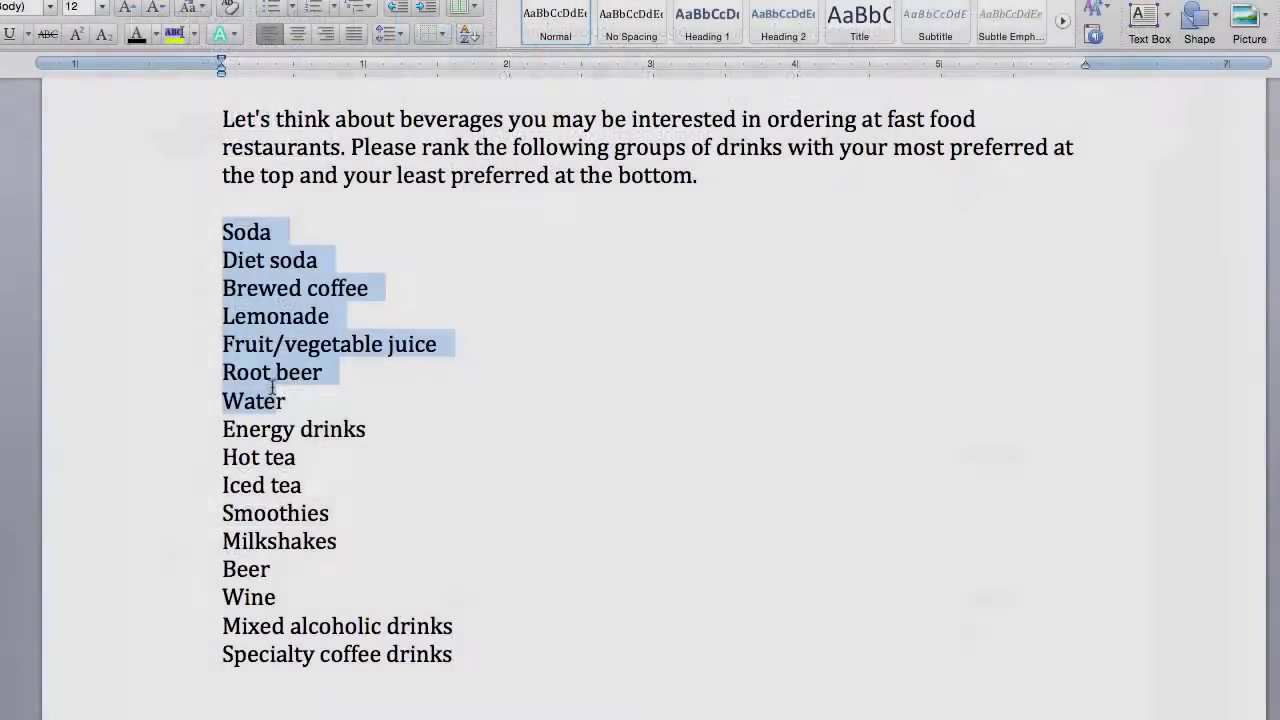
pyautogui.moveTo(240, 372); pyautogui.dragTo(452, 656)
pyautogui.press('super+c')
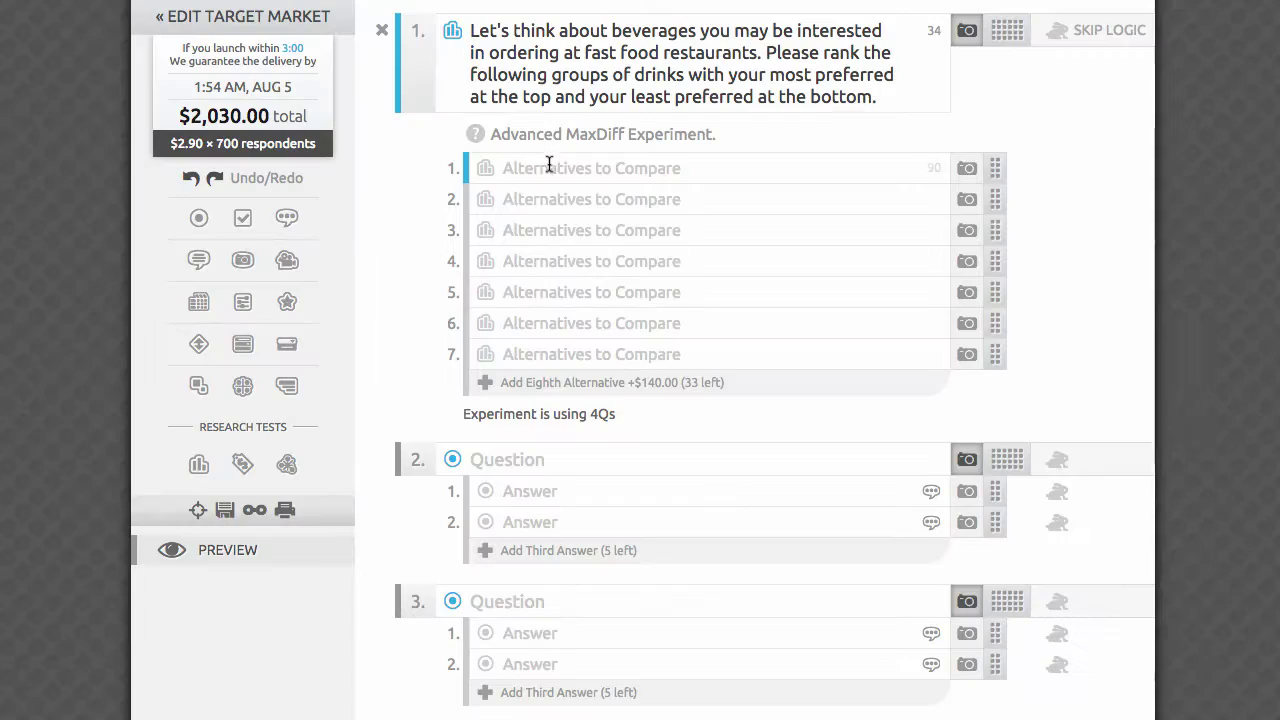
pyautogui.click(546, 164)
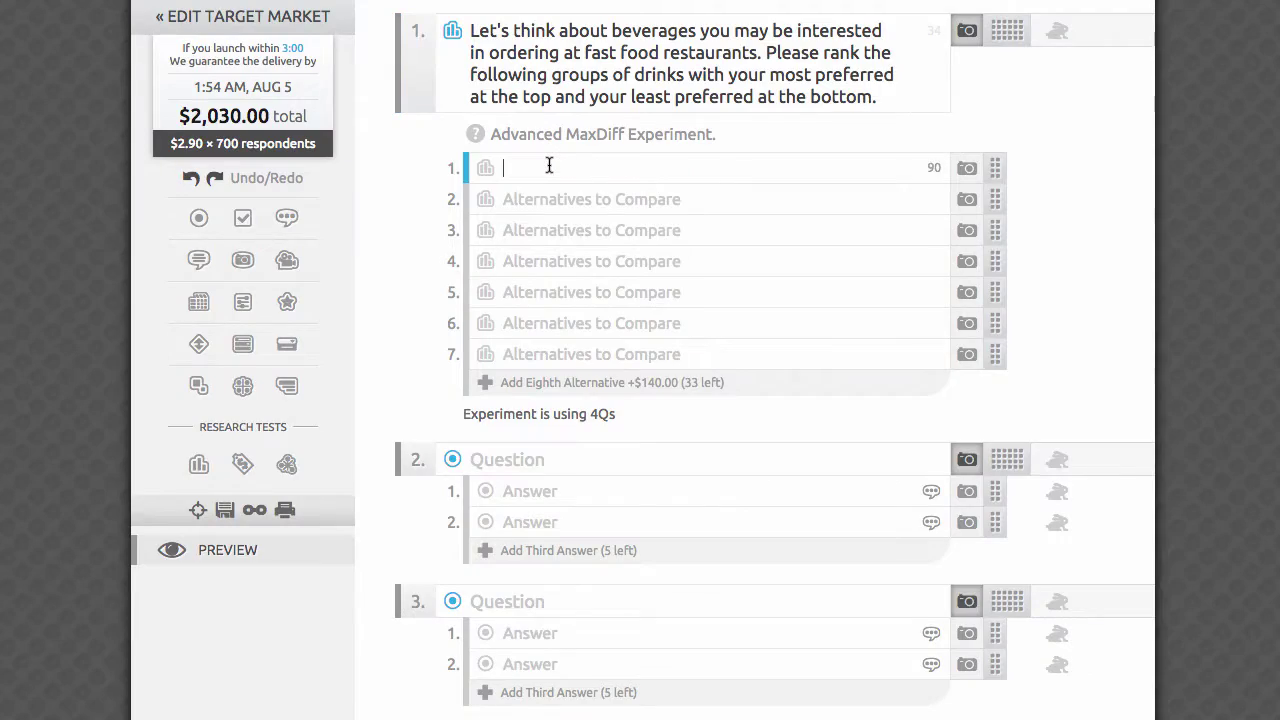
pyautogui.press('super+v')
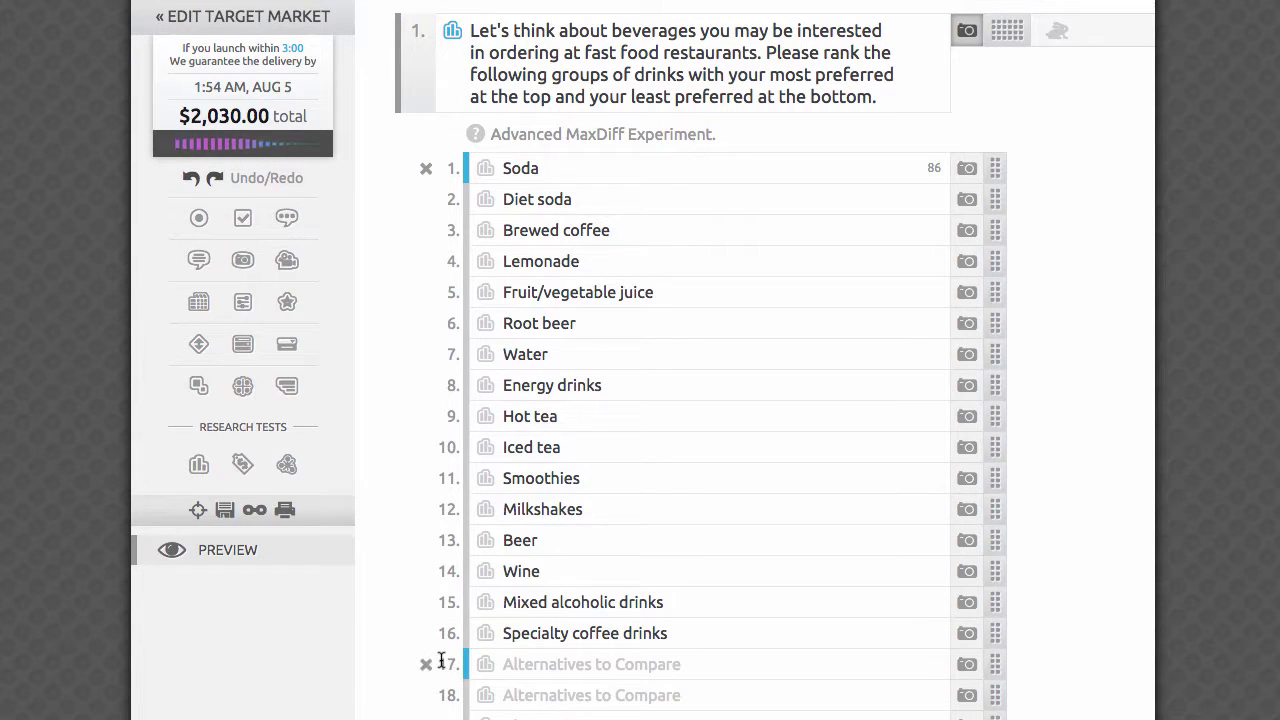
pyautogui.click(426, 666)
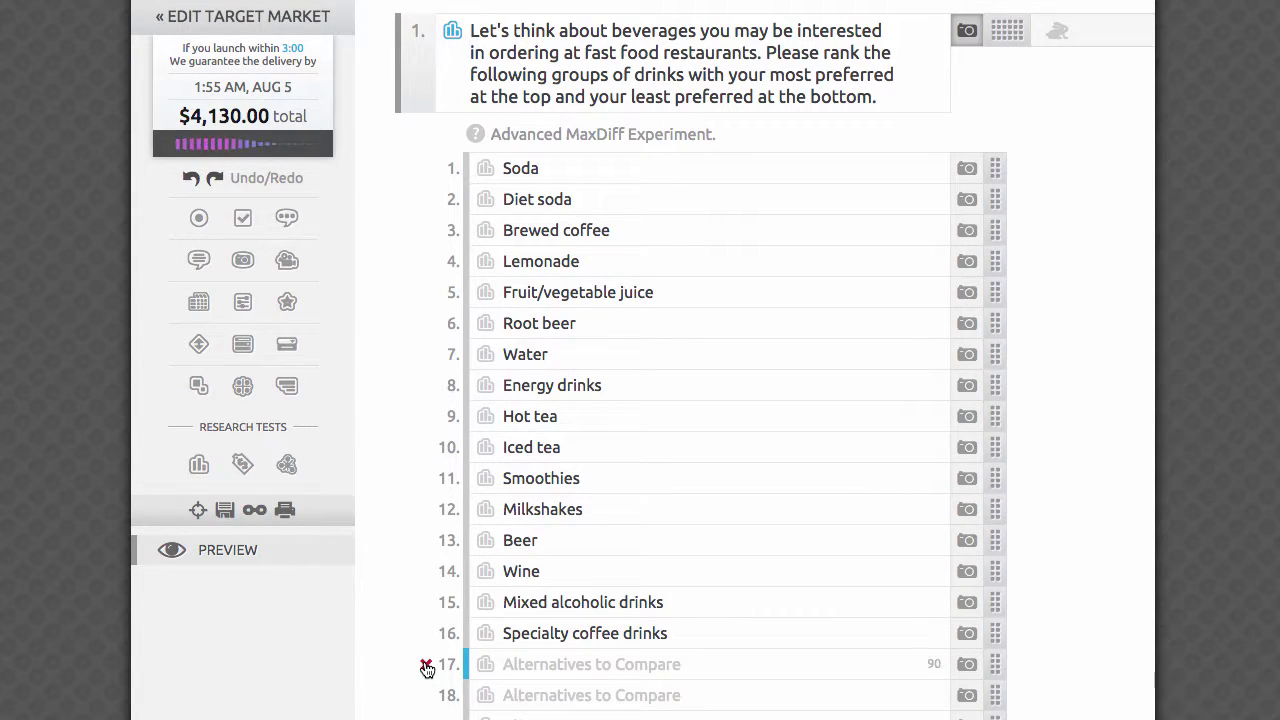
pyautogui.click(426, 666)
pyautogui.click(426, 666)
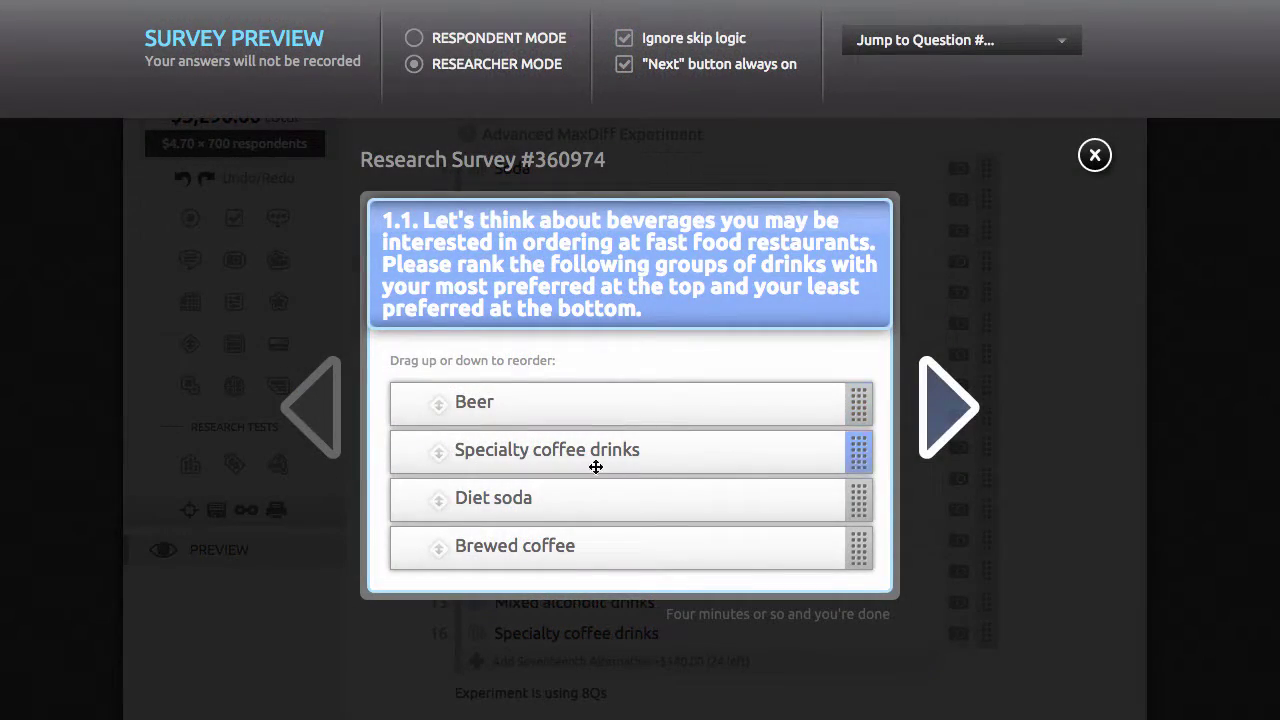
# Step: Rank Specialty coffee drinks and Diet soda on top, then Lemonade first and Soda above Mixed alcoholic drinks
pyautogui.moveTo(586, 449); pyautogui.dragTo(588, 412)
pyautogui.moveTo(580, 494); pyautogui.dragTo(581, 456)
pyautogui.click(939, 411)
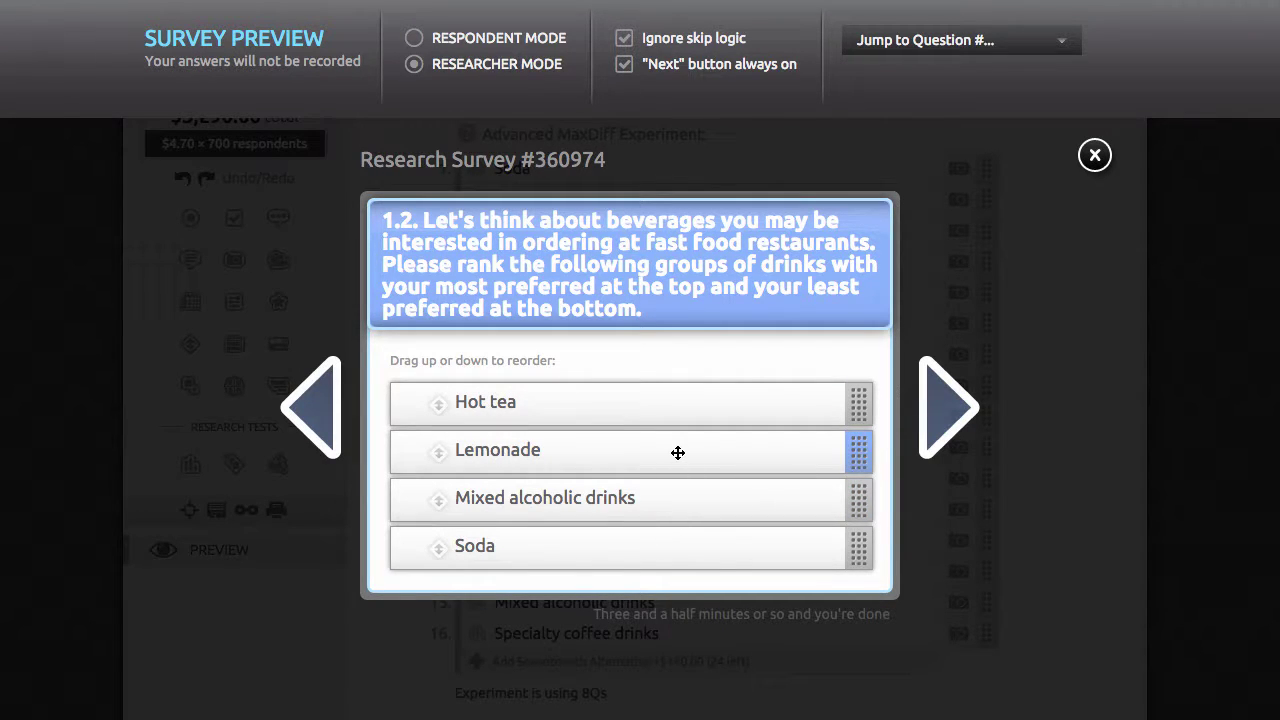
pyautogui.moveTo(678, 452); pyautogui.dragTo(686, 414)
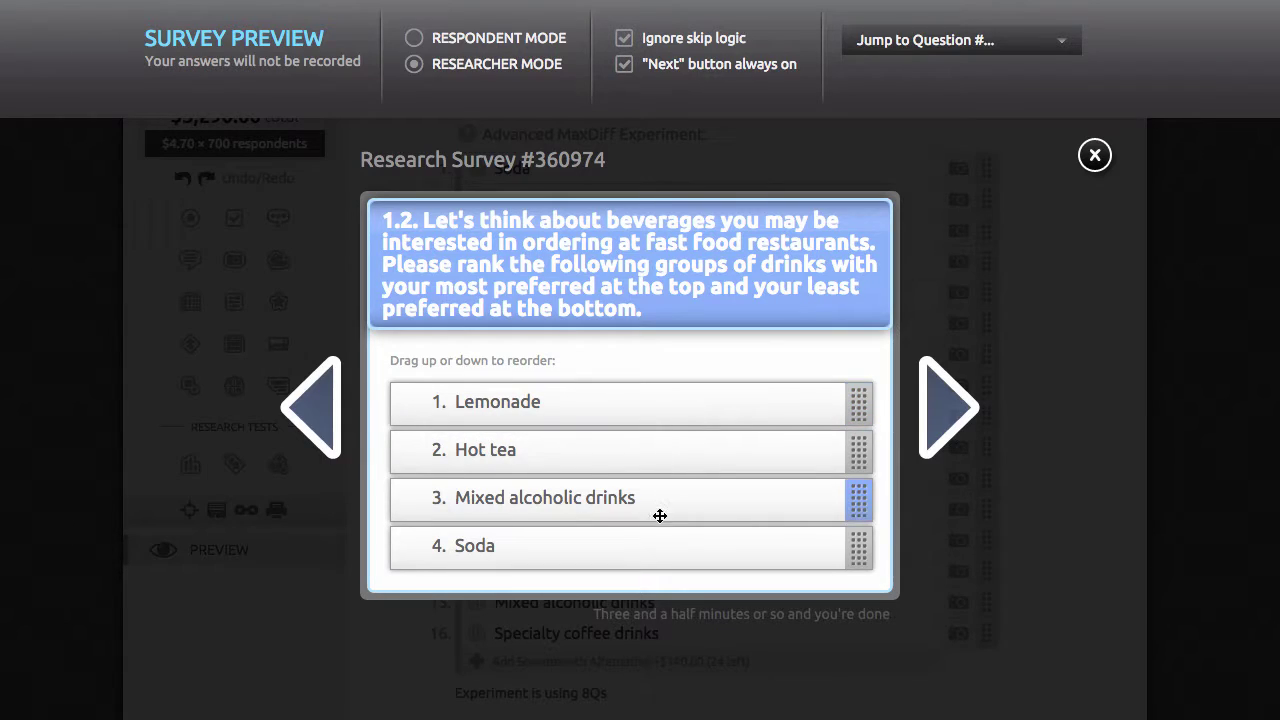
pyautogui.moveTo(655, 549); pyautogui.dragTo(660, 503)
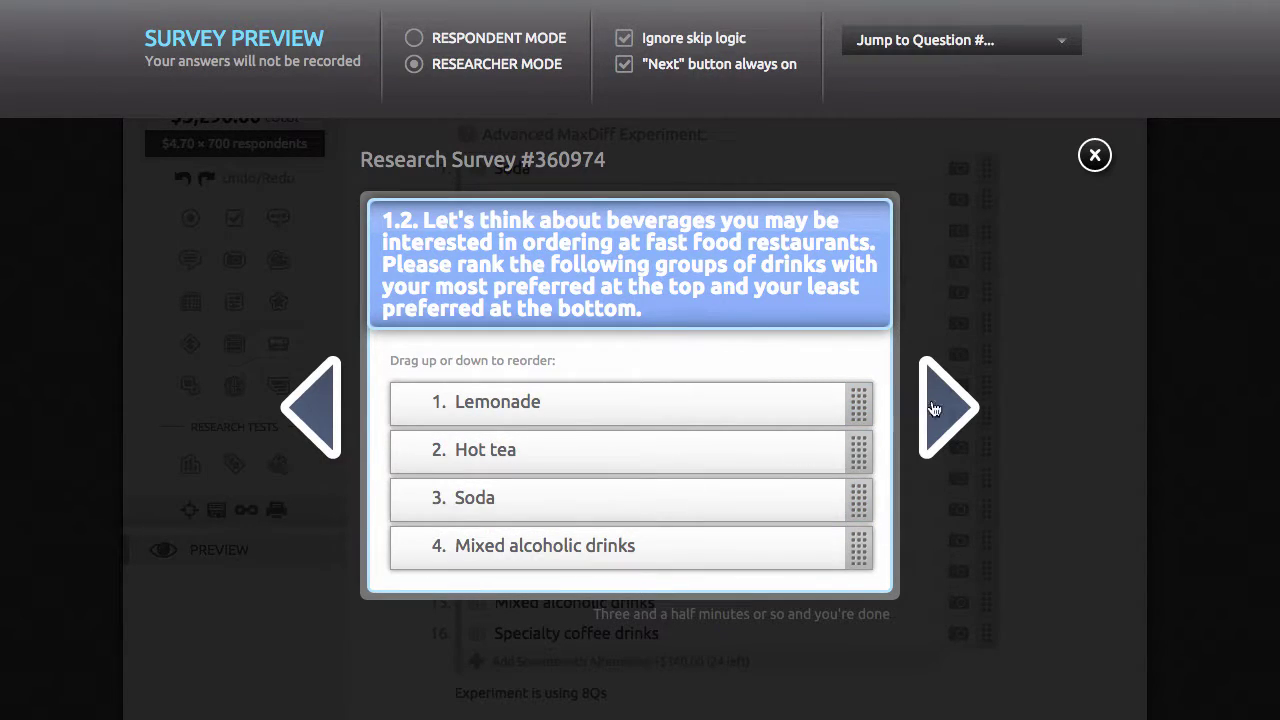
pyautogui.click(940, 409)
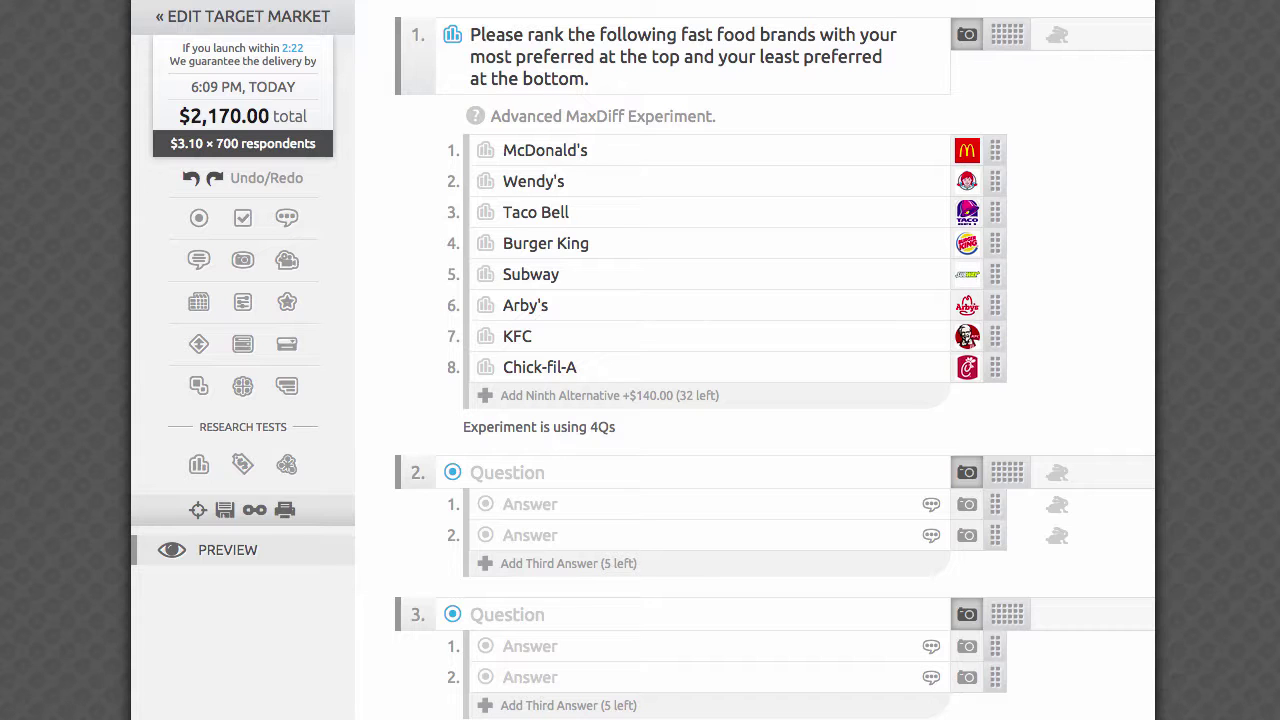
# Step: Preview the survey and move Chick-fil-A above Wendy's in the logo ranking
pyautogui.click(228, 558)
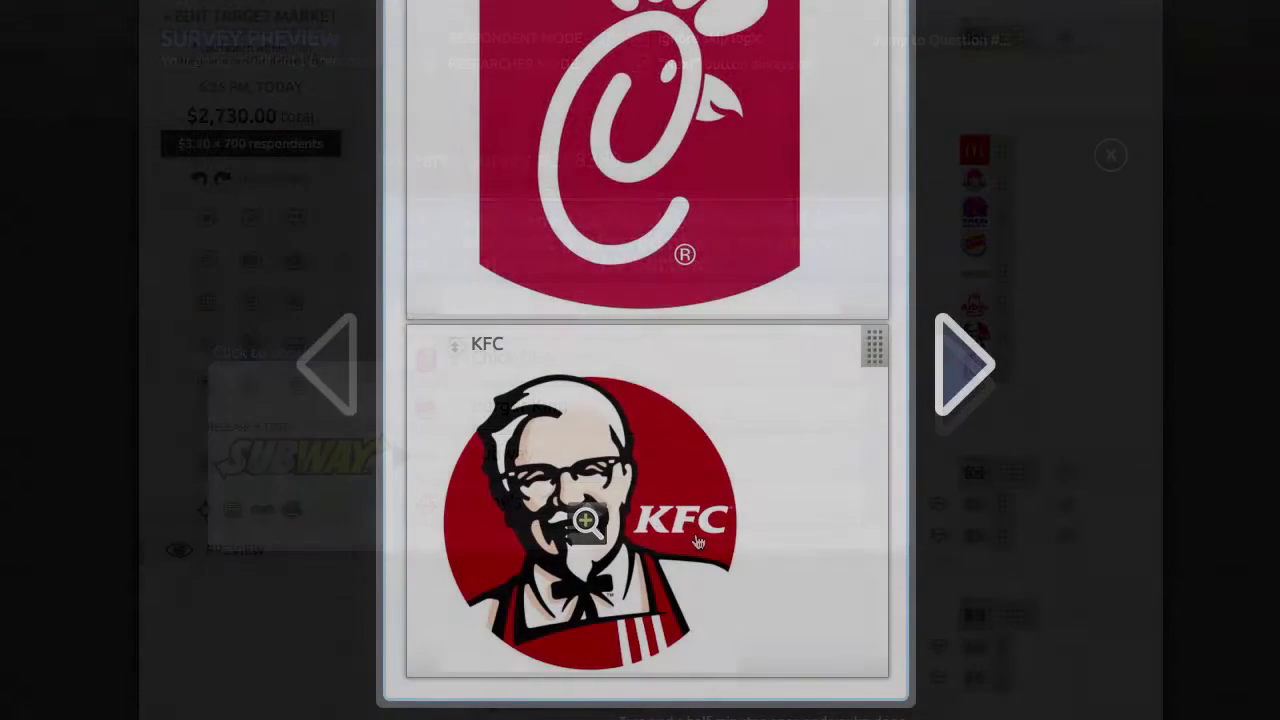
pyautogui.scroll(4, 698, 540)
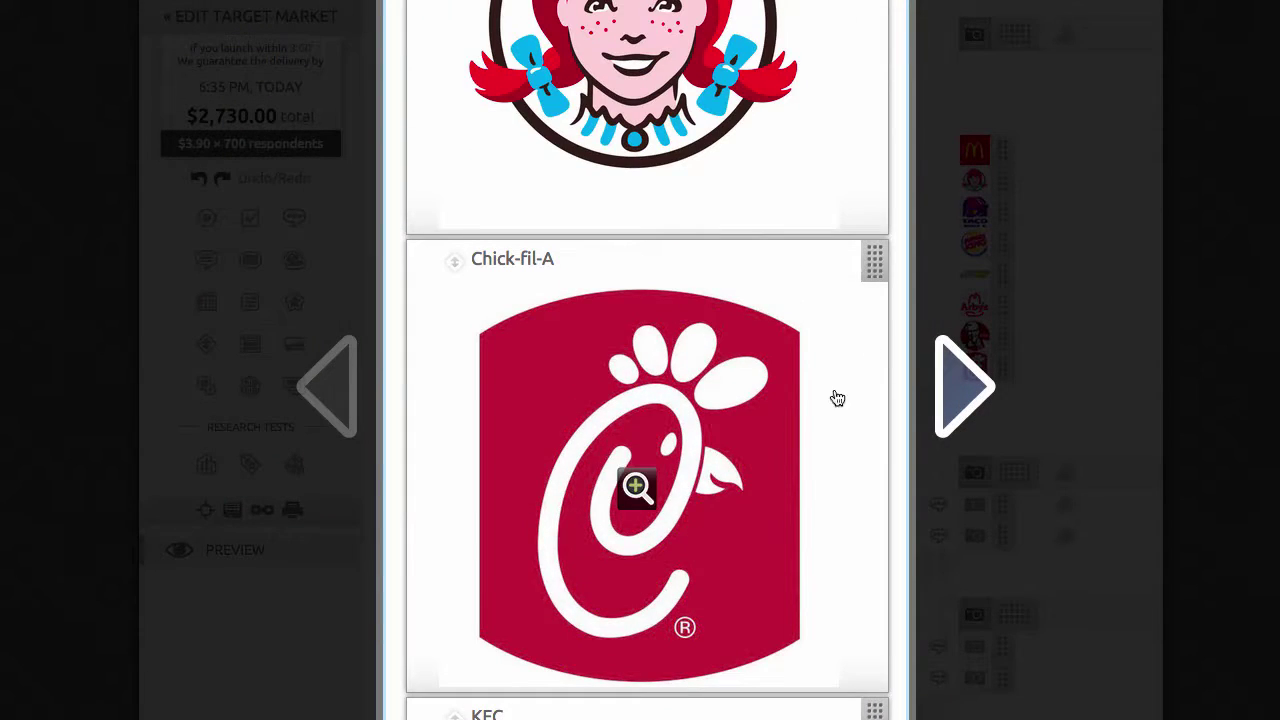
pyautogui.moveTo(874, 262); pyautogui.dragTo(880, 6)
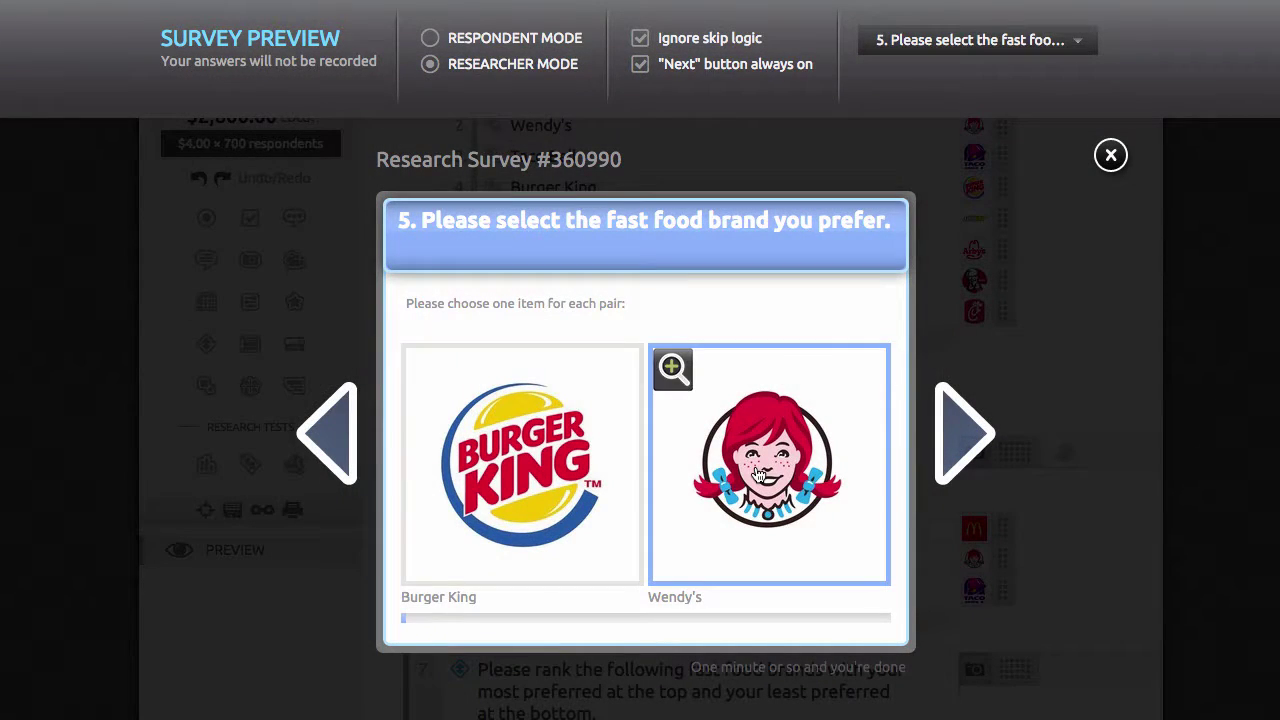
# Step: Choose Wendy's and Chick-fil-A in the brand pairs, then rank Taco Bell first and Wendy's second
pyautogui.click(760, 477)
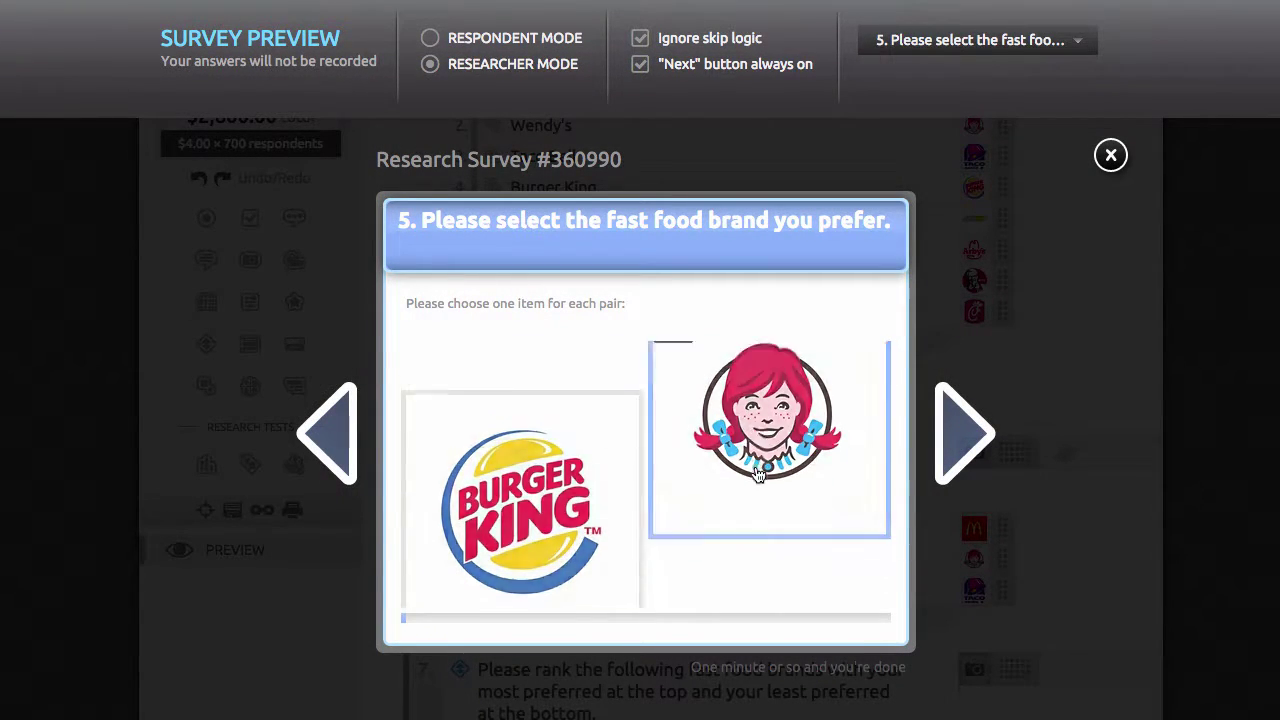
pyautogui.click(758, 476)
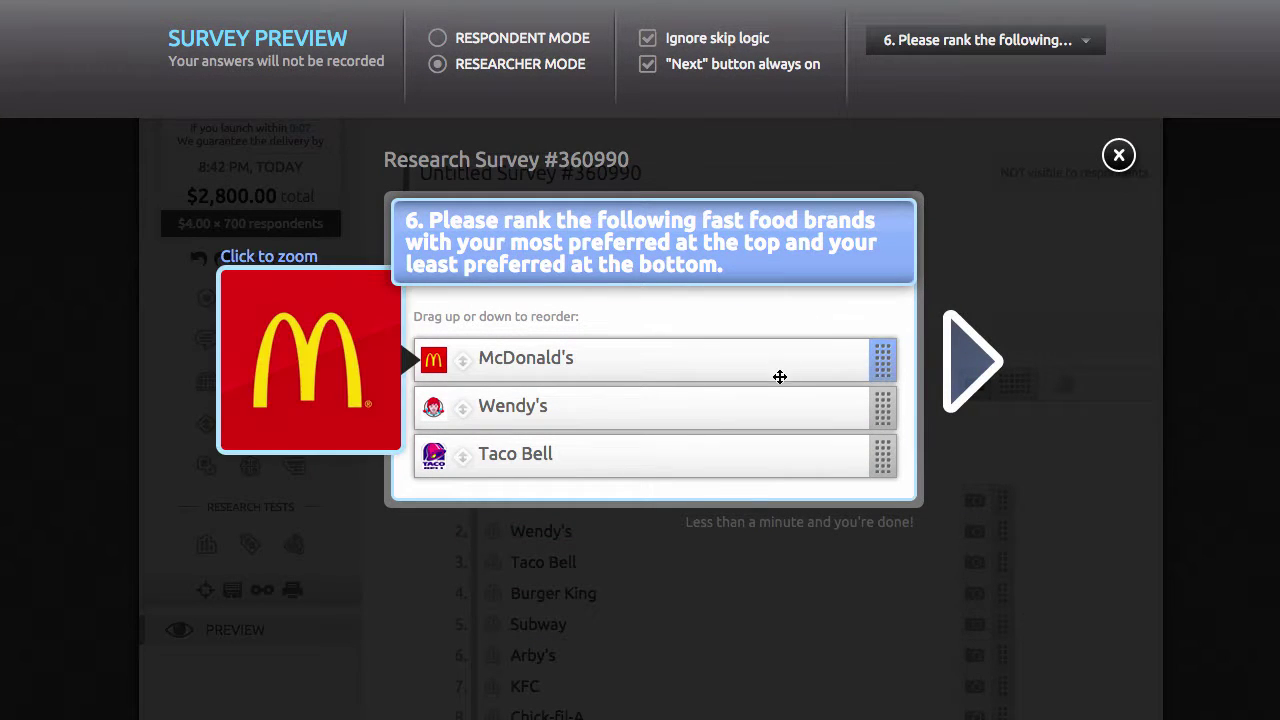
pyautogui.moveTo(746, 456)
pyautogui.moveTo(746, 456); pyautogui.dragTo(758, 362)
pyautogui.moveTo(743, 451); pyautogui.dragTo(745, 412)
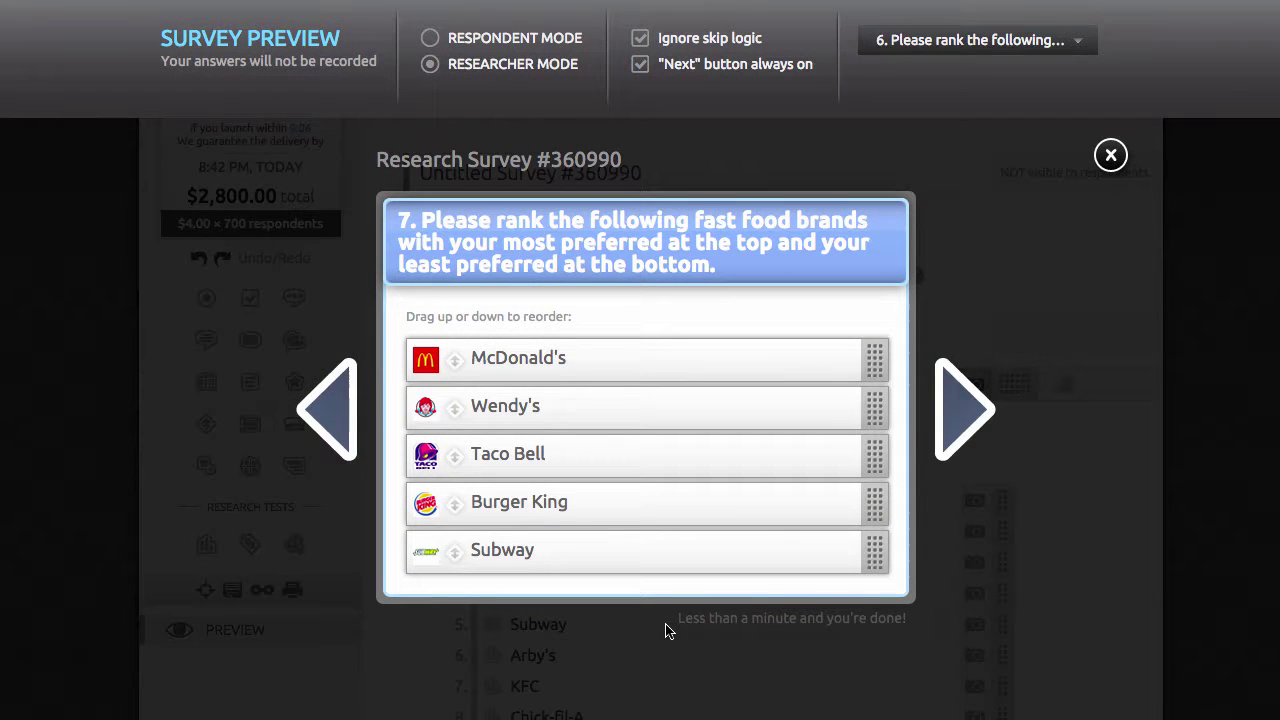
# Step: In question 7's ranking, move Taco Bell to second place and Subway higher
pyautogui.moveTo(663, 466)
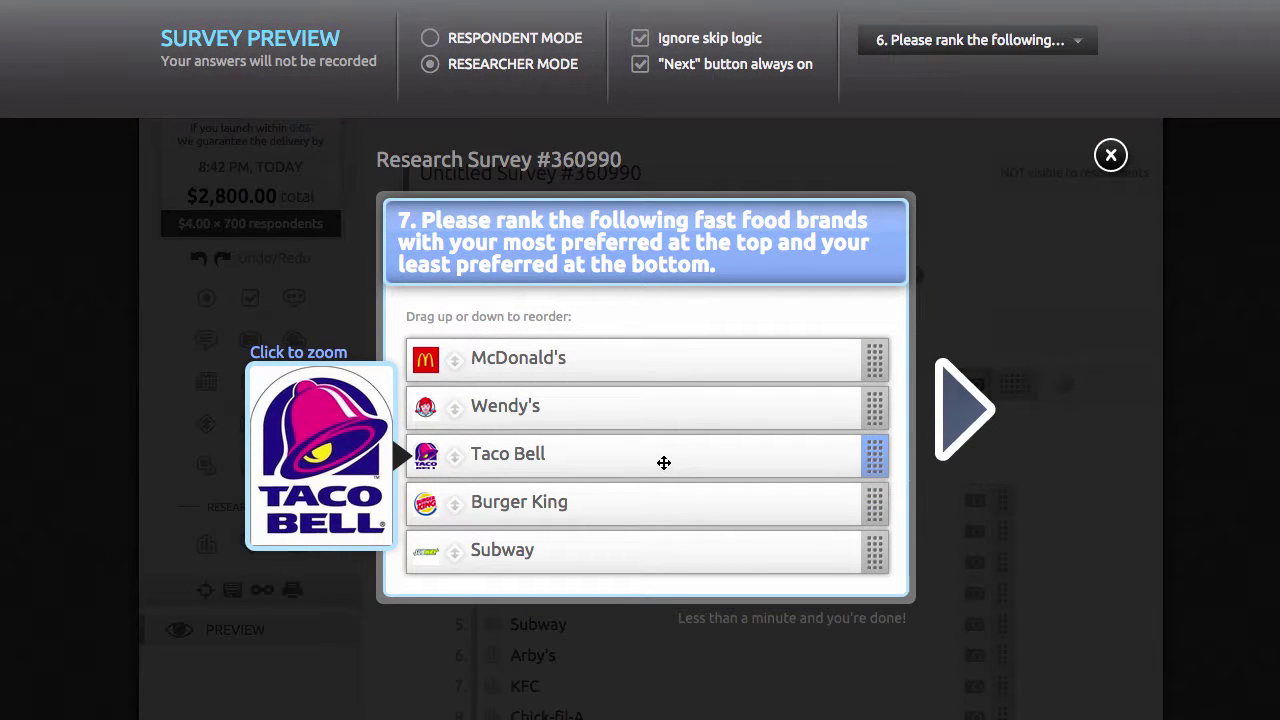
pyautogui.moveTo(663, 465); pyautogui.dragTo(663, 423)
pyautogui.moveTo(651, 543); pyautogui.dragTo(666, 567)
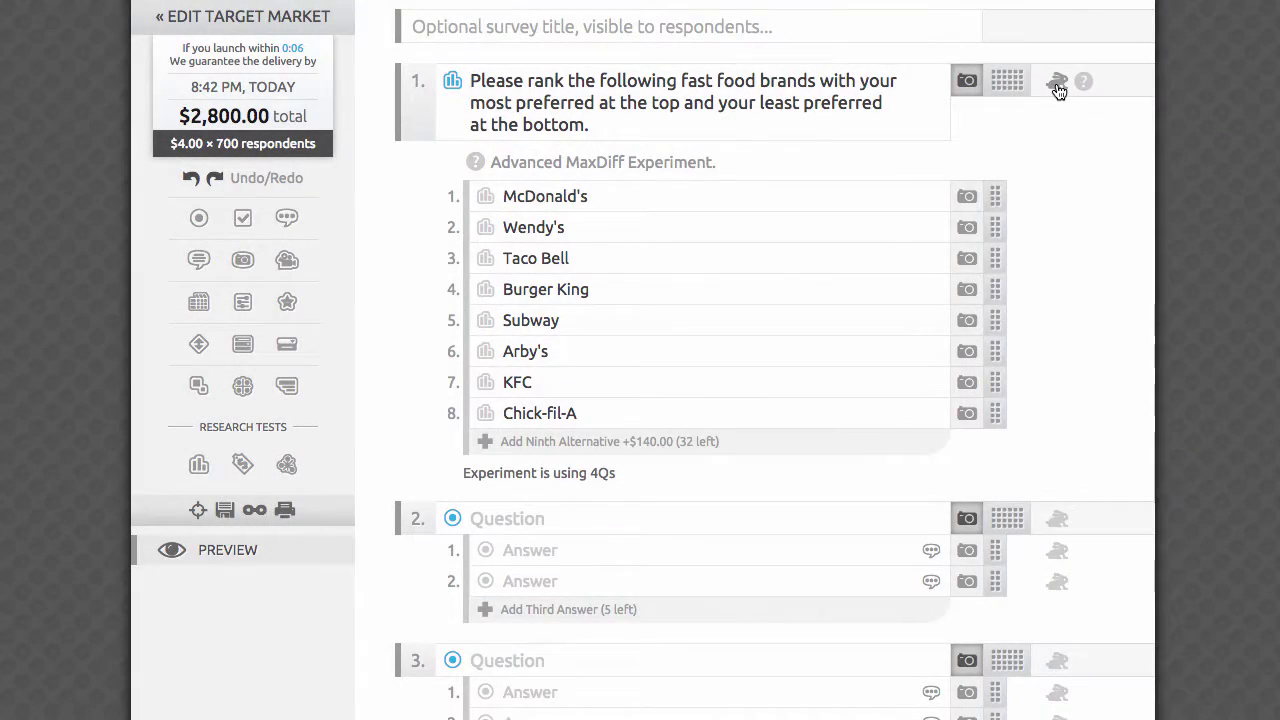
# Step: Open Q1's skip logic and view the Leap directly to question list
pyautogui.click(1058, 84)
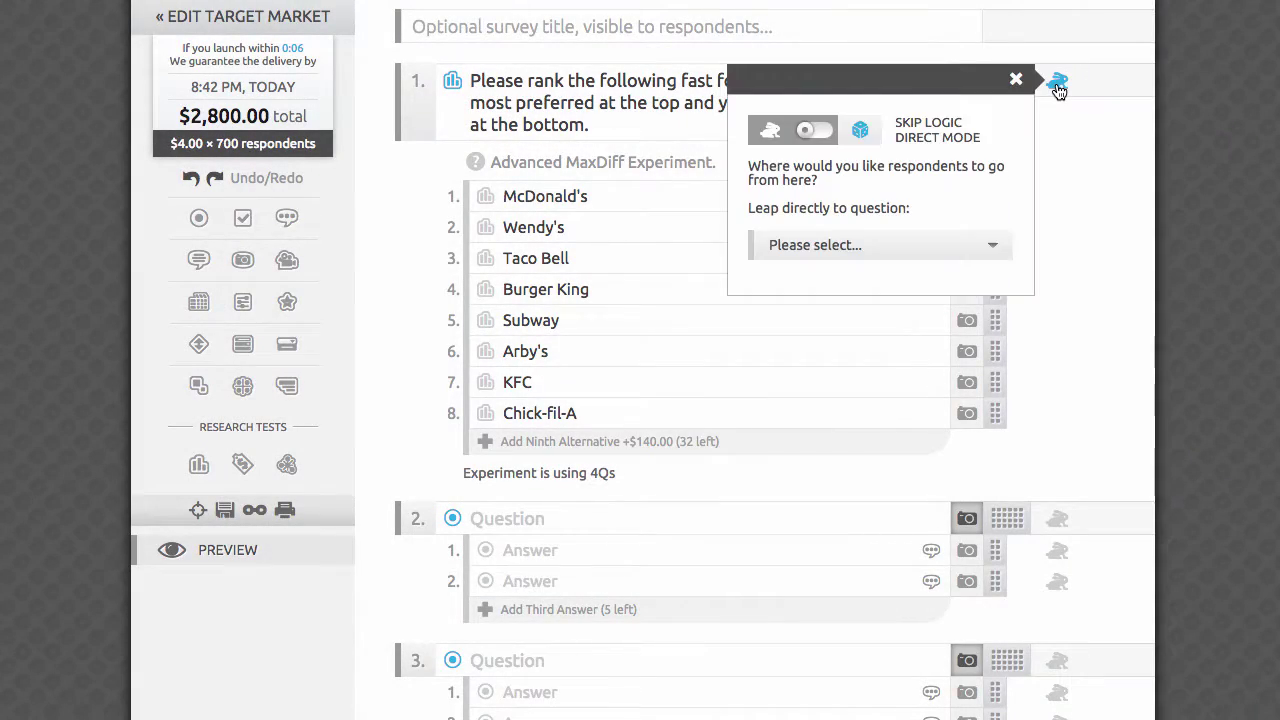
pyautogui.click(921, 249)
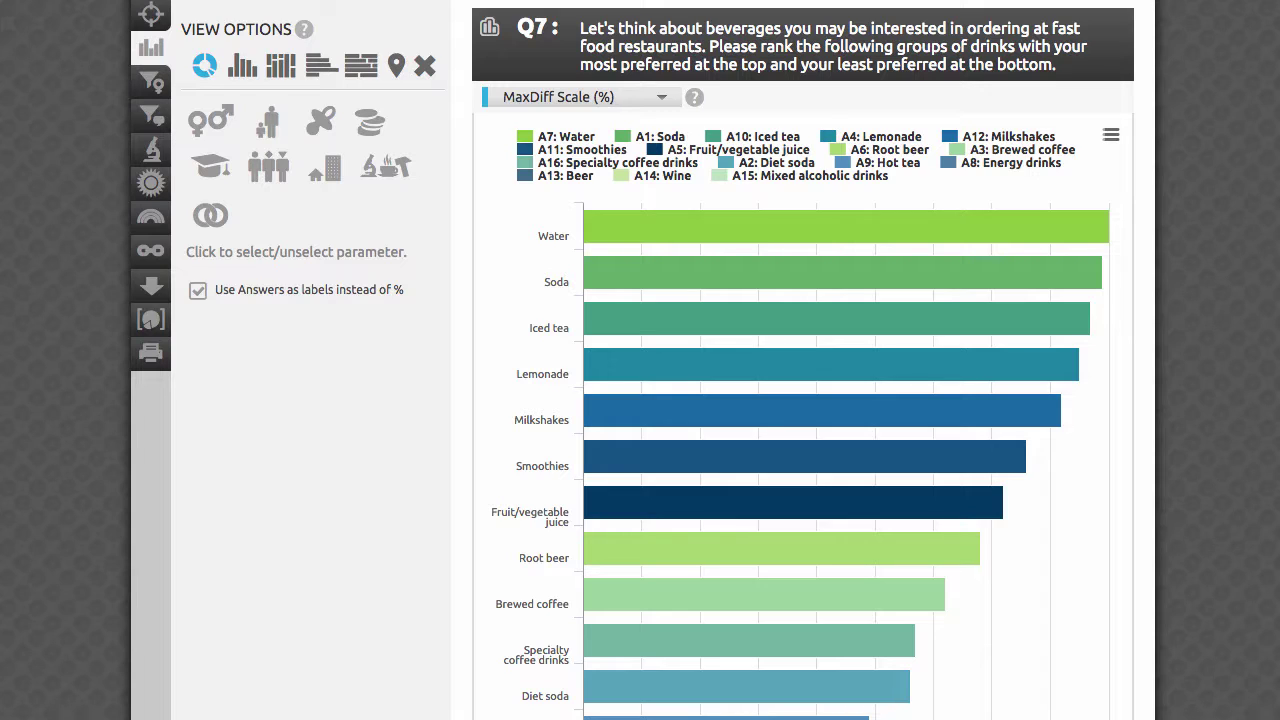
# Step: Keep MaxDiff Scale (%) as the results metric after reviewing the metric explanation
pyautogui.click(661, 100)
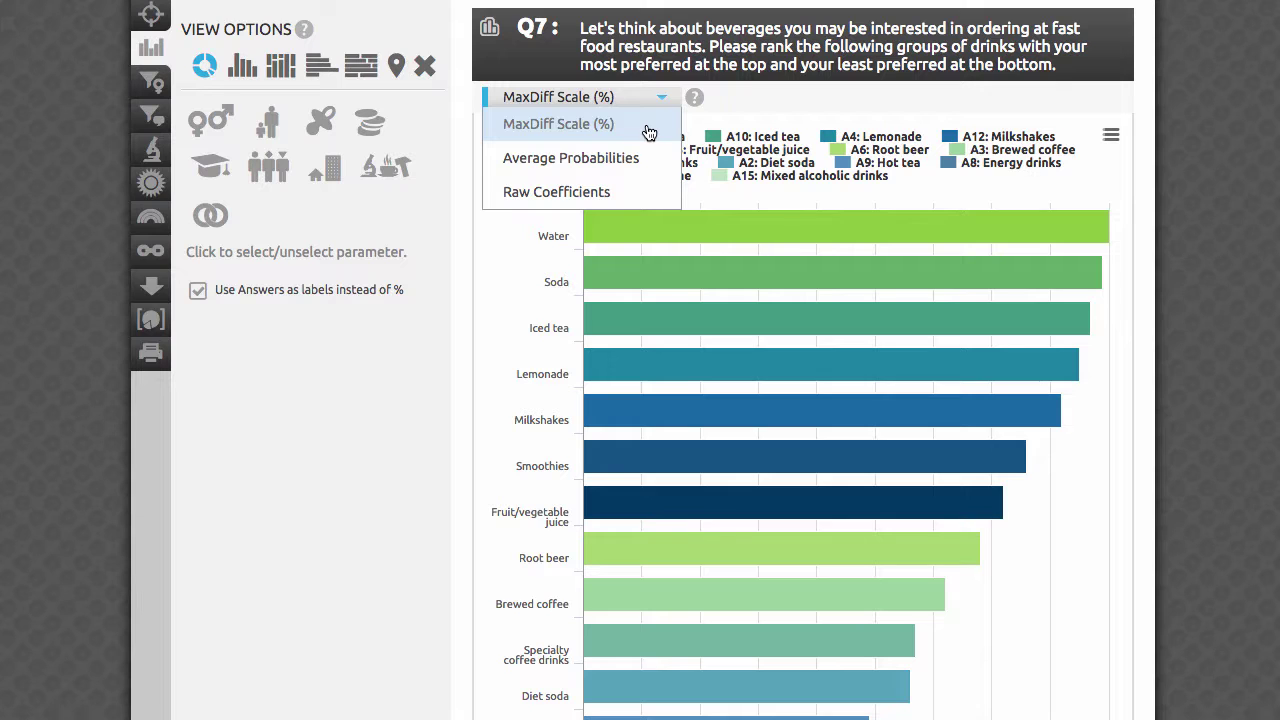
pyautogui.click(649, 126)
pyautogui.click(697, 99)
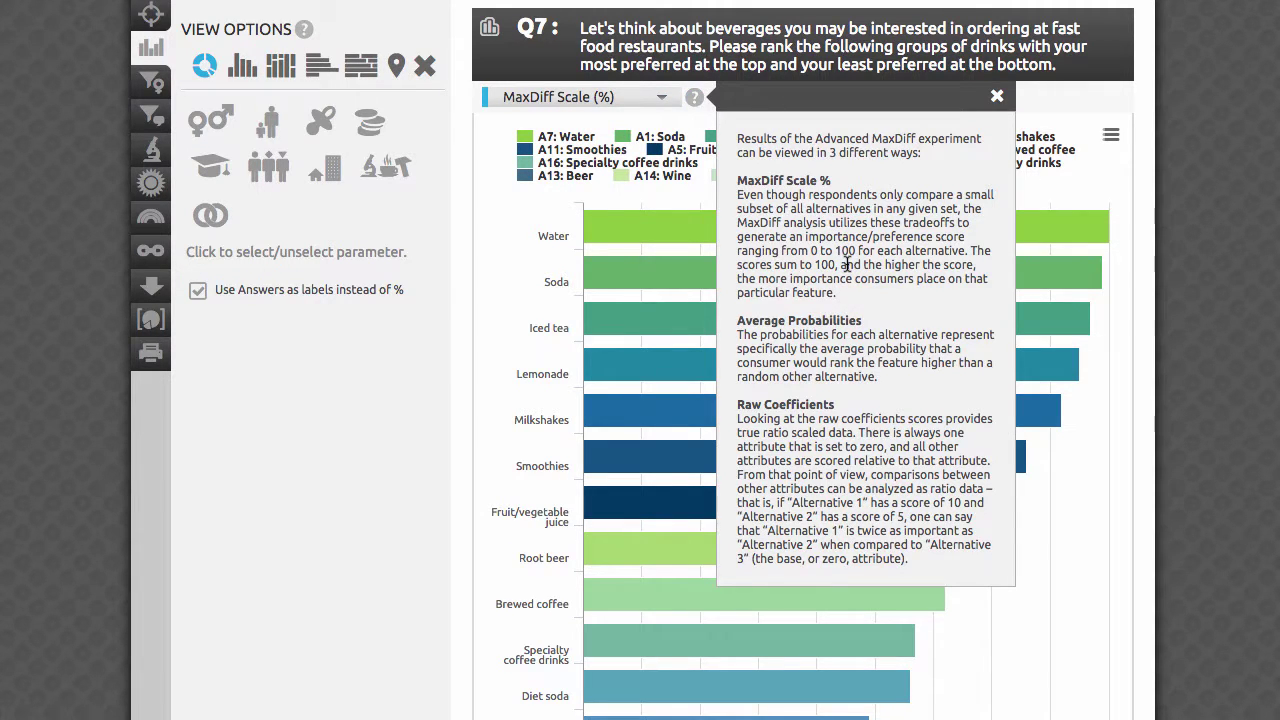
pyautogui.click(997, 96)
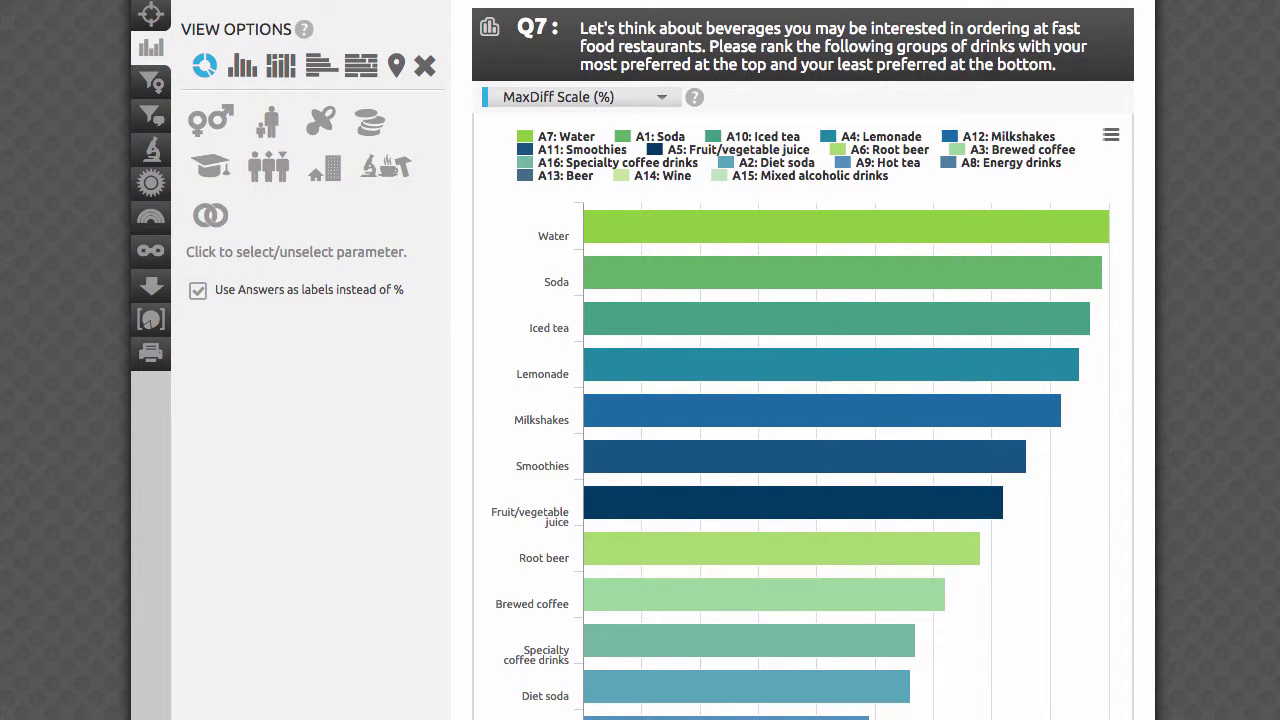
# Step: Sort the Alternatives table by share, highest first, with Water at 9.0% on top
pyautogui.scroll(-5, 803, 400)
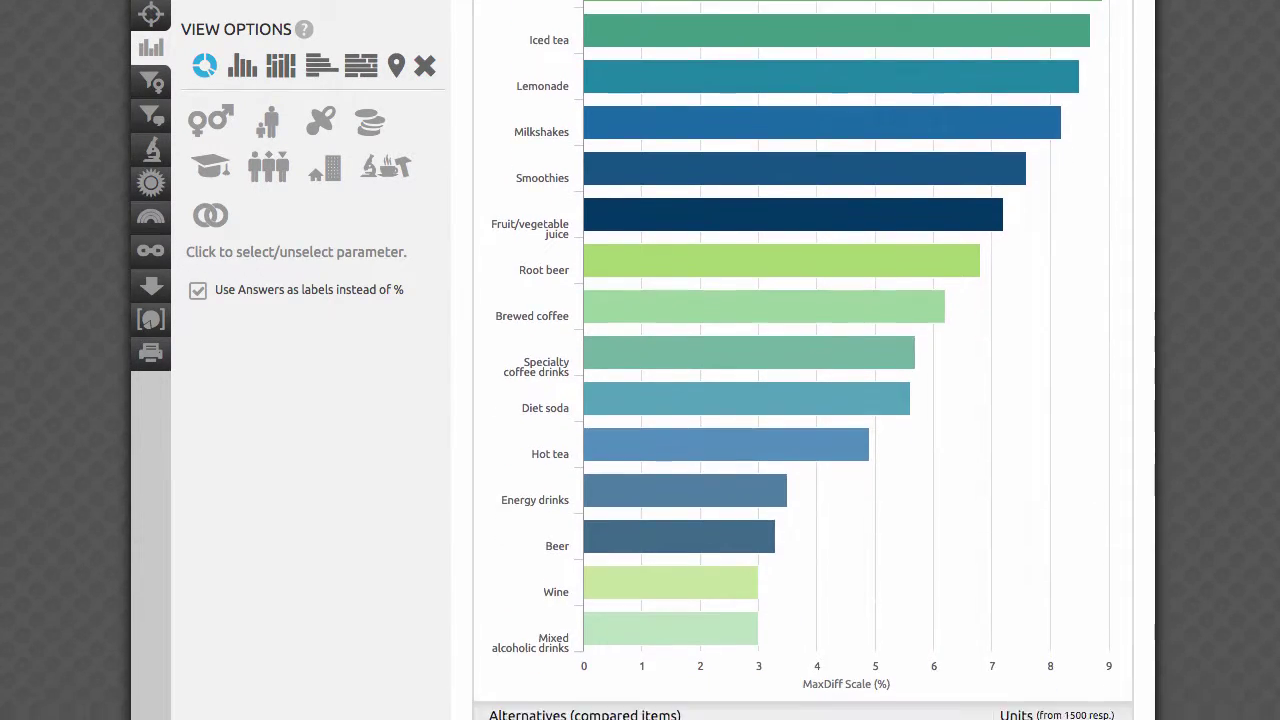
pyautogui.scroll(-5, 803, 400)
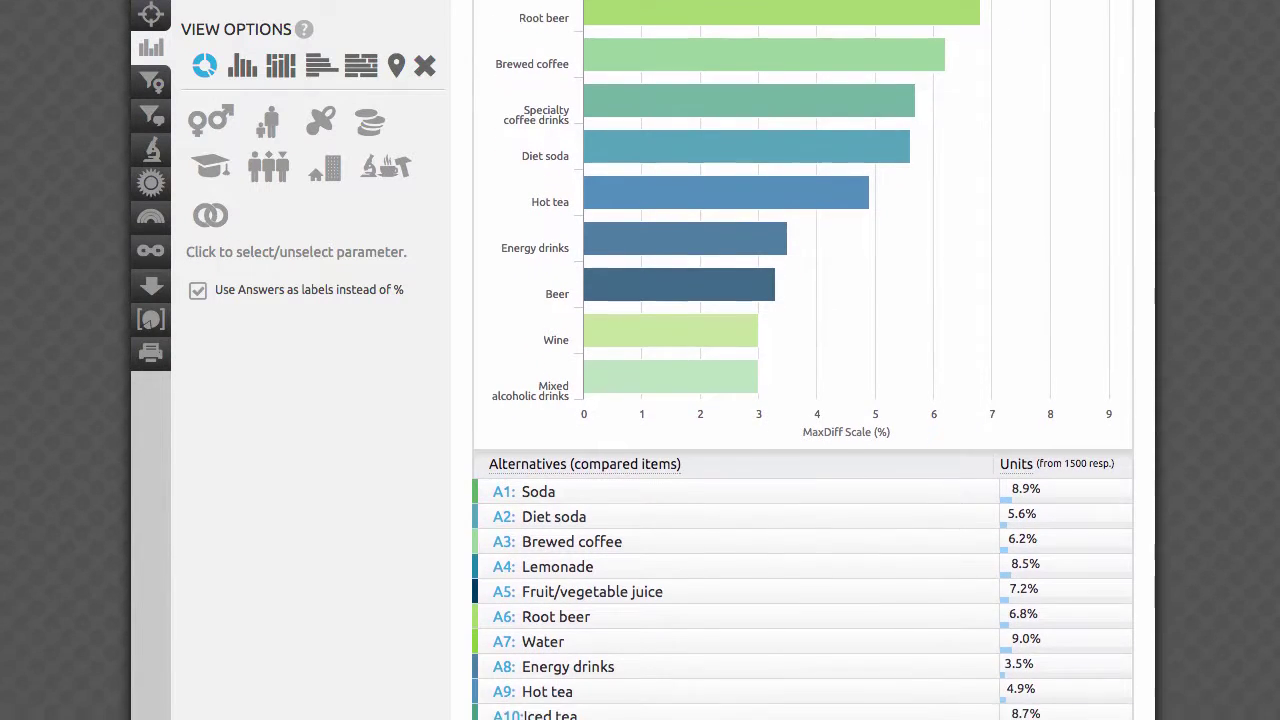
pyautogui.scroll(-4, 803, 400)
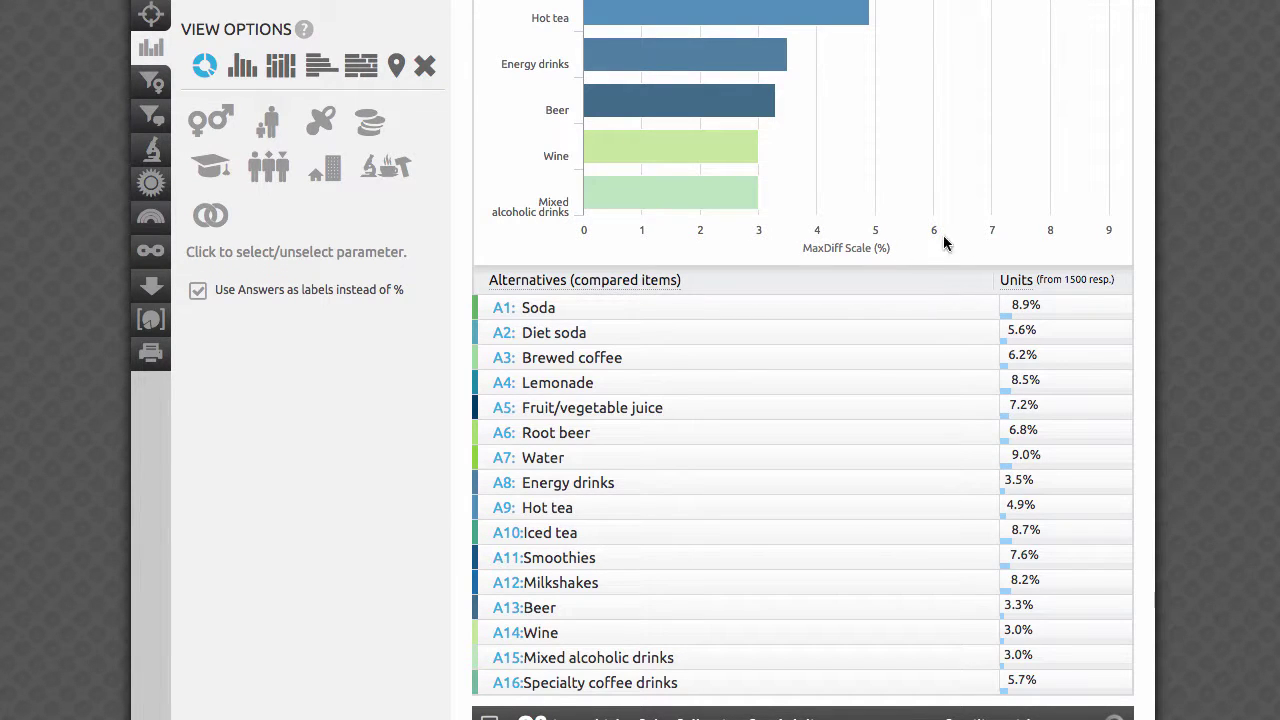
pyautogui.click(1018, 283)
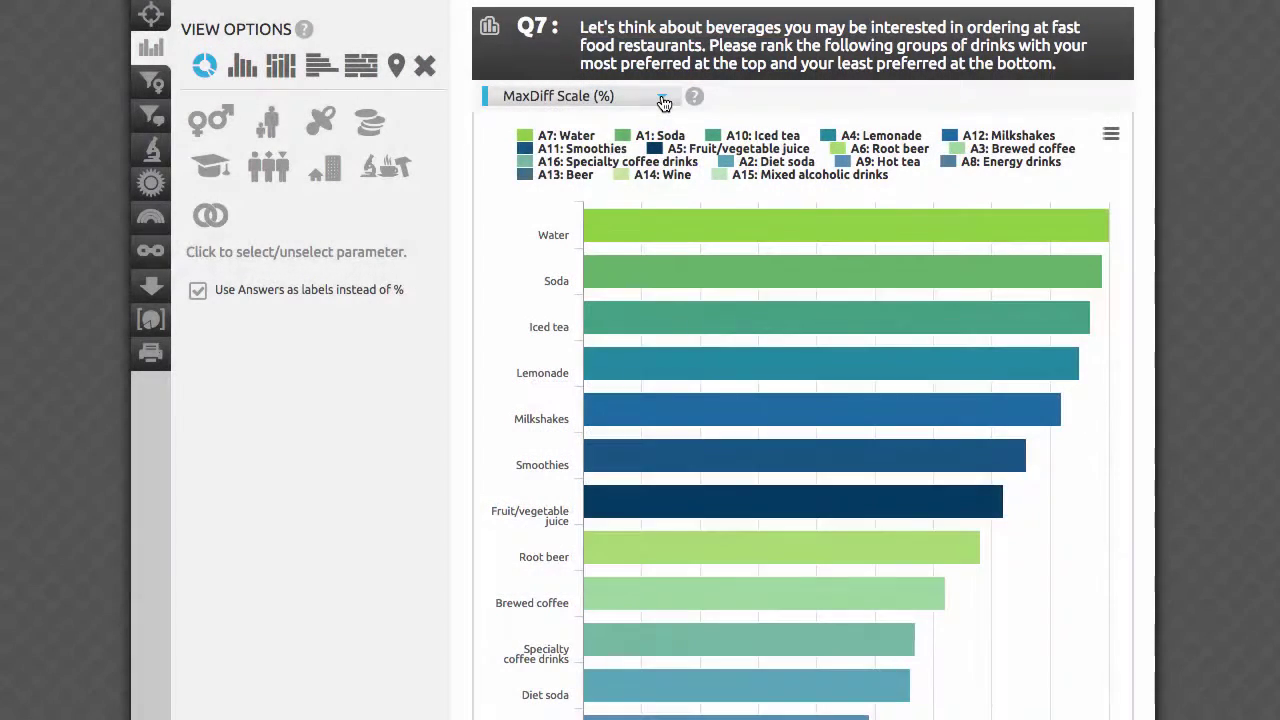
# Step: Switch the Q7 chart metric via Average Probabilities to Raw Coefficients
pyautogui.click(662, 96)
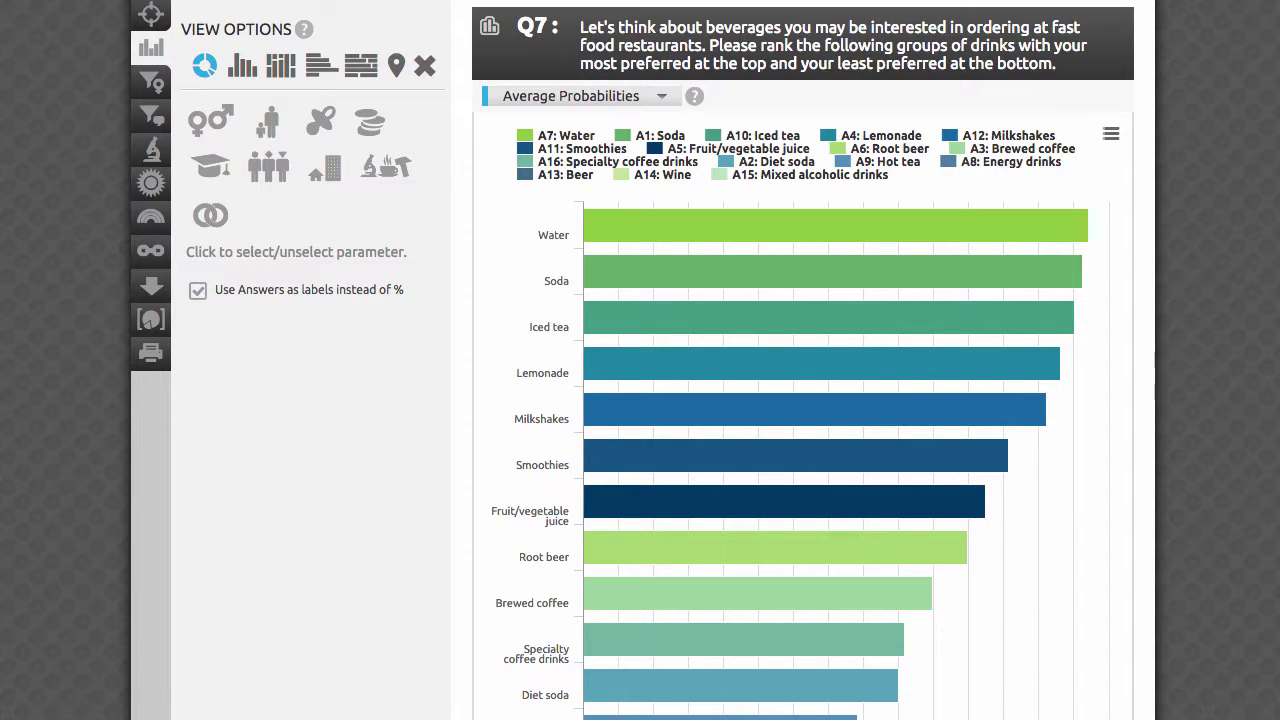
pyautogui.scroll(-5, 803, 400)
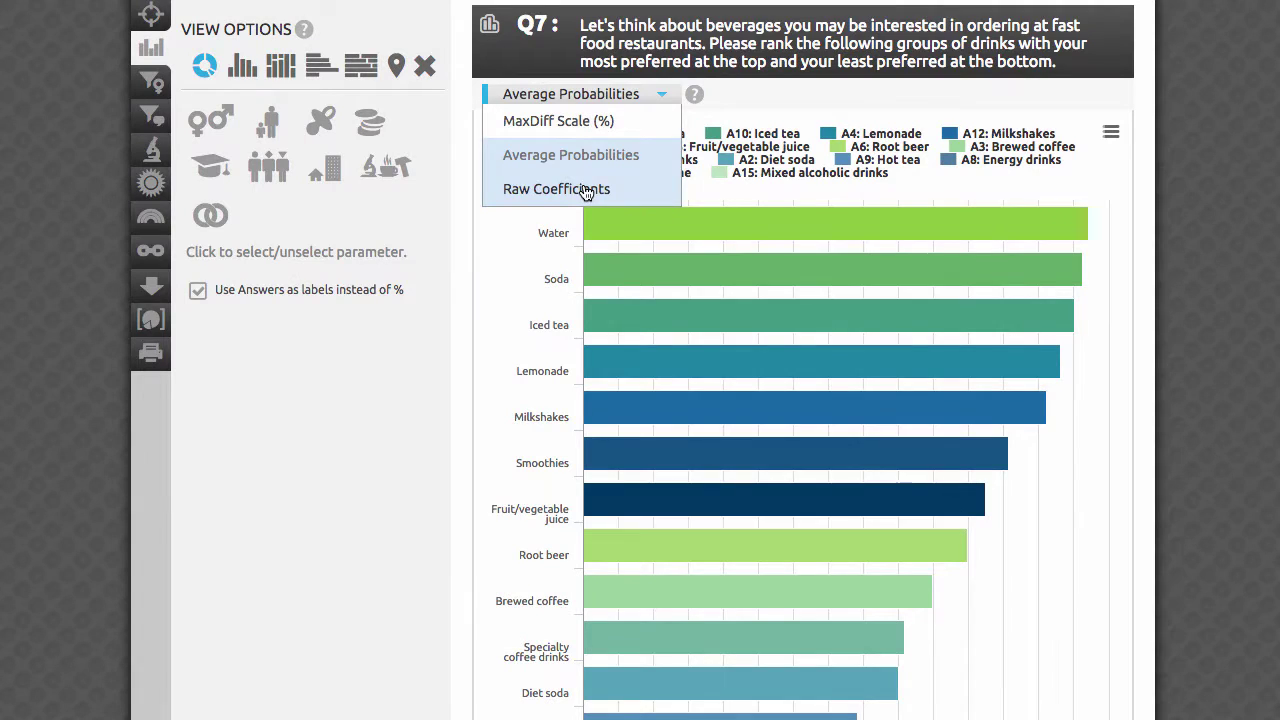
pyautogui.click(585, 189)
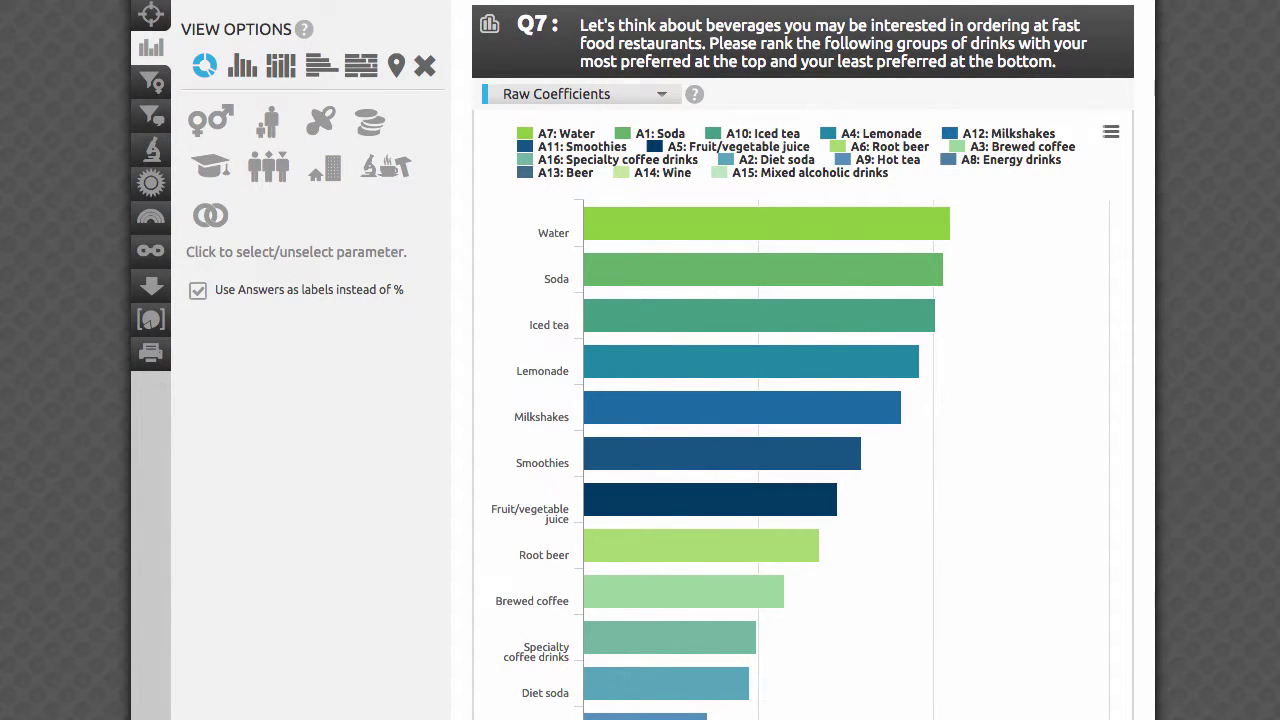
# Step: Sort the alternatives by coefficient, highest first, with Water at 2.10 on top
pyautogui.scroll(-3, 803, 400)
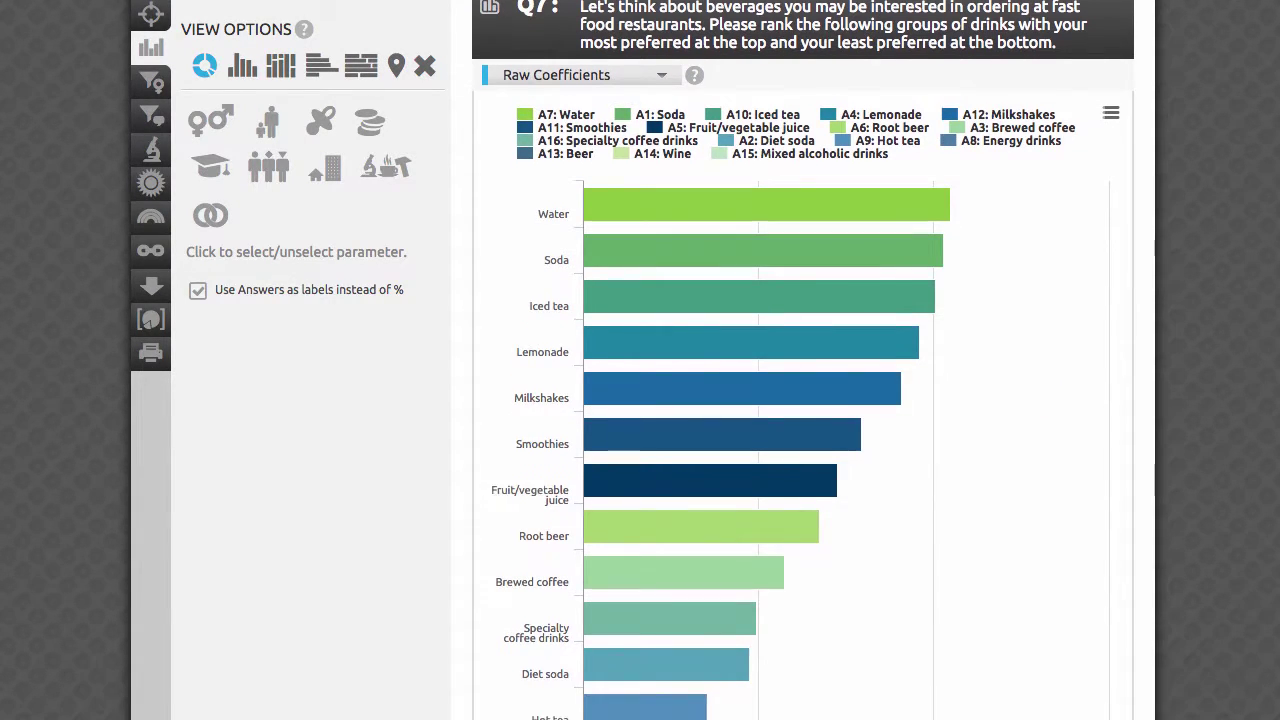
pyautogui.scroll(-5, 803, 360)
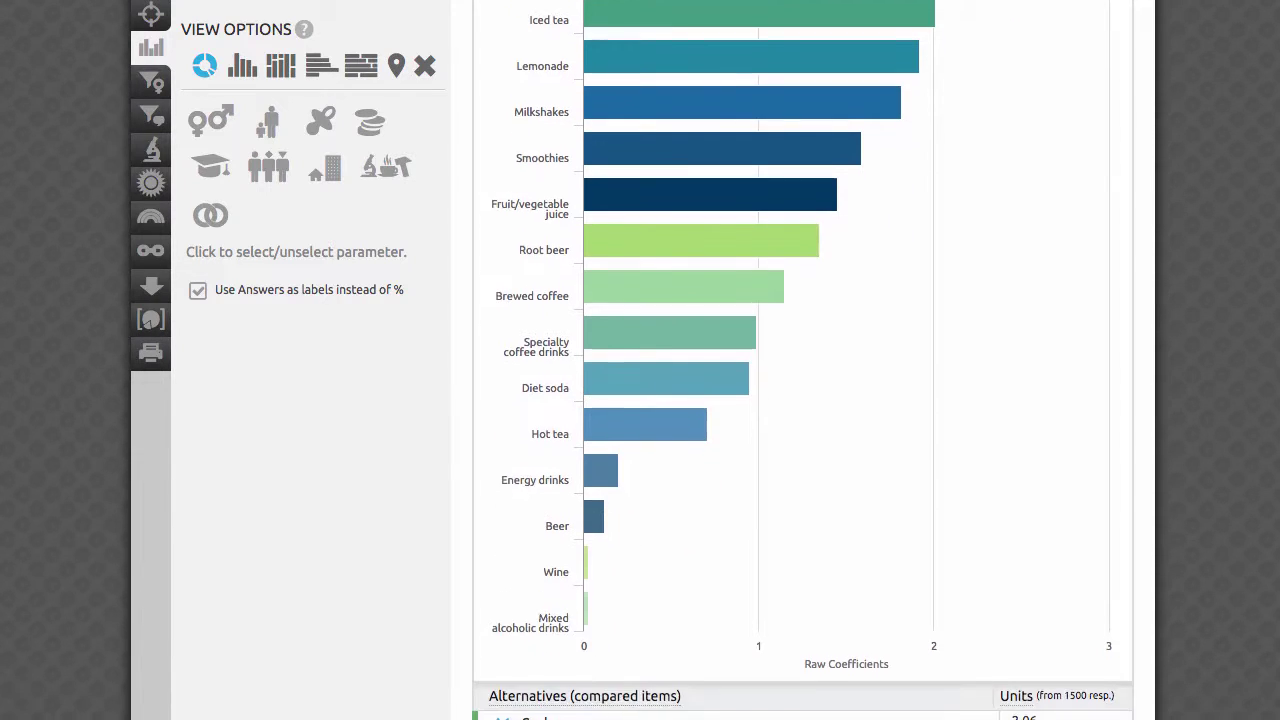
pyautogui.scroll(-4, 803, 360)
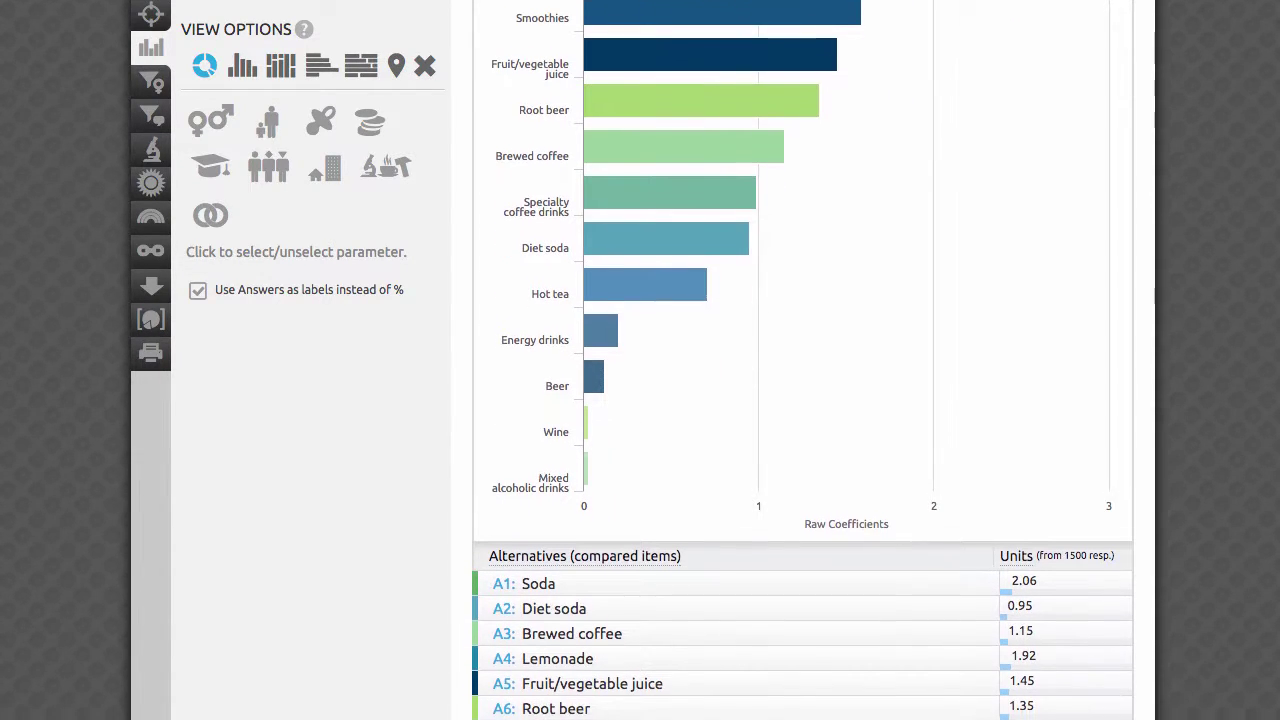
pyautogui.scroll(-1, 803, 400)
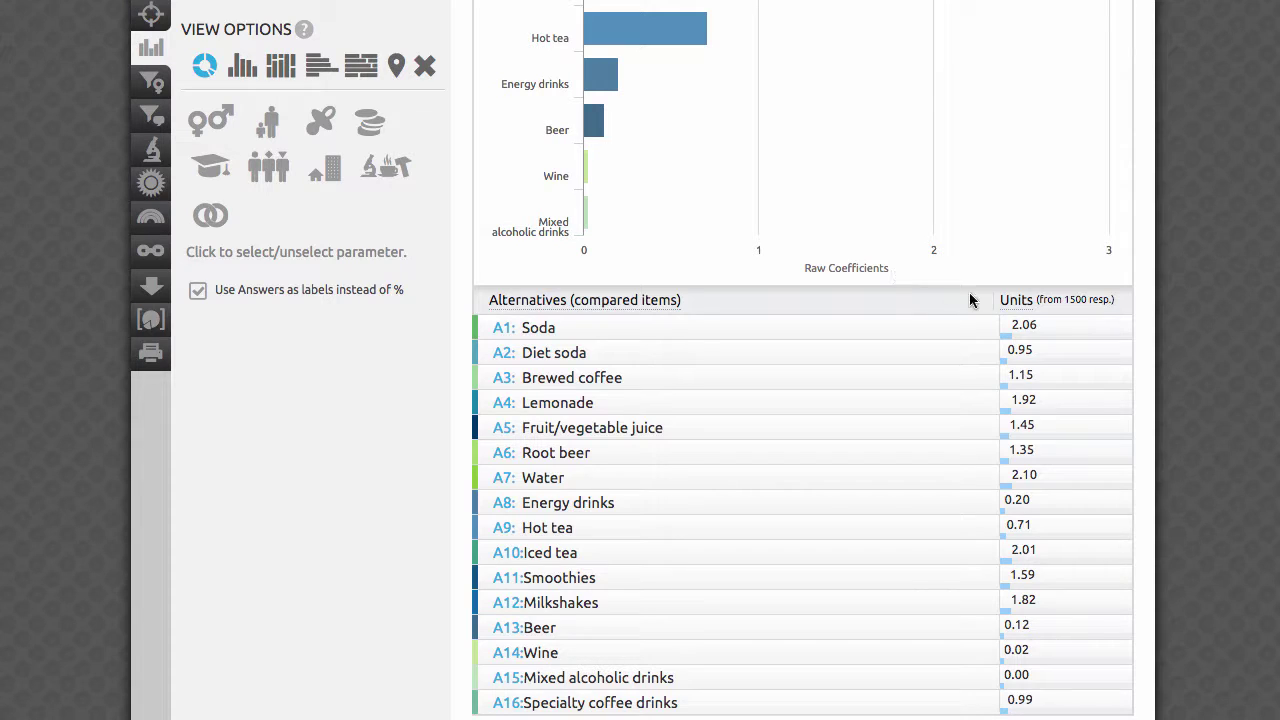
pyautogui.click(1014, 300)
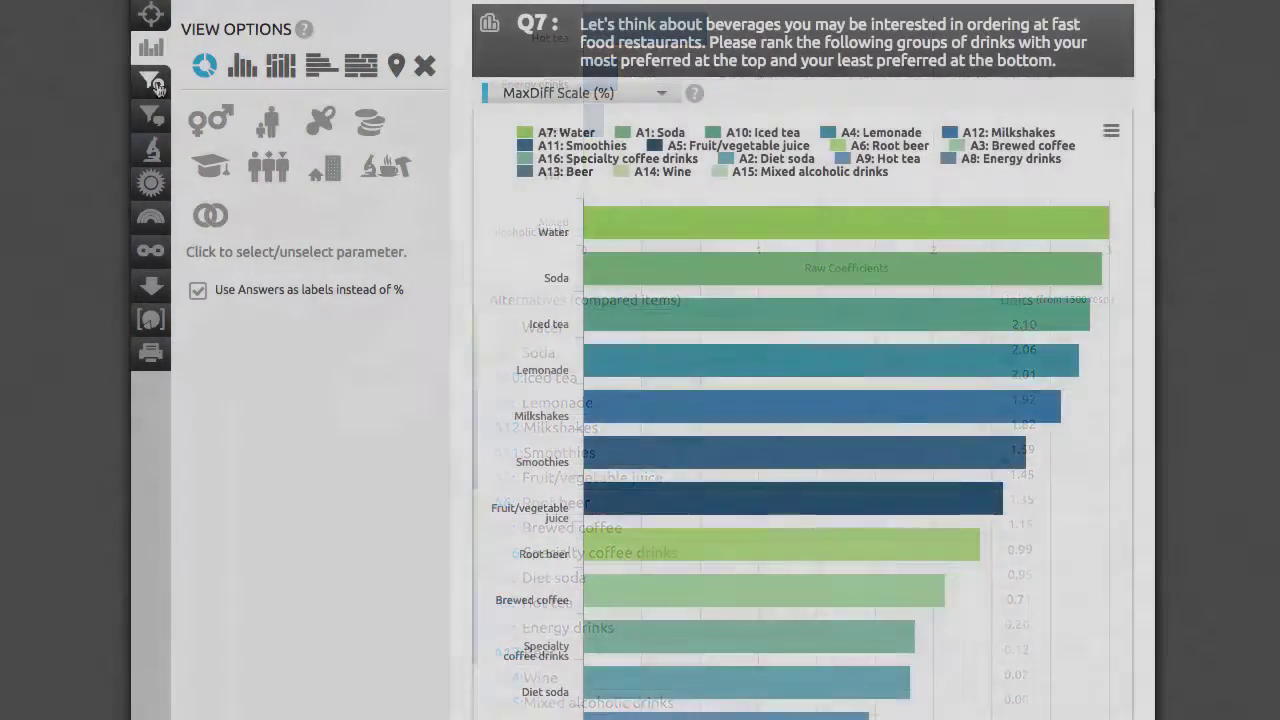
# Step: Apply a Gender trait filter for Females only, leaving Q7 at 772 respondents
pyautogui.click(155, 85)
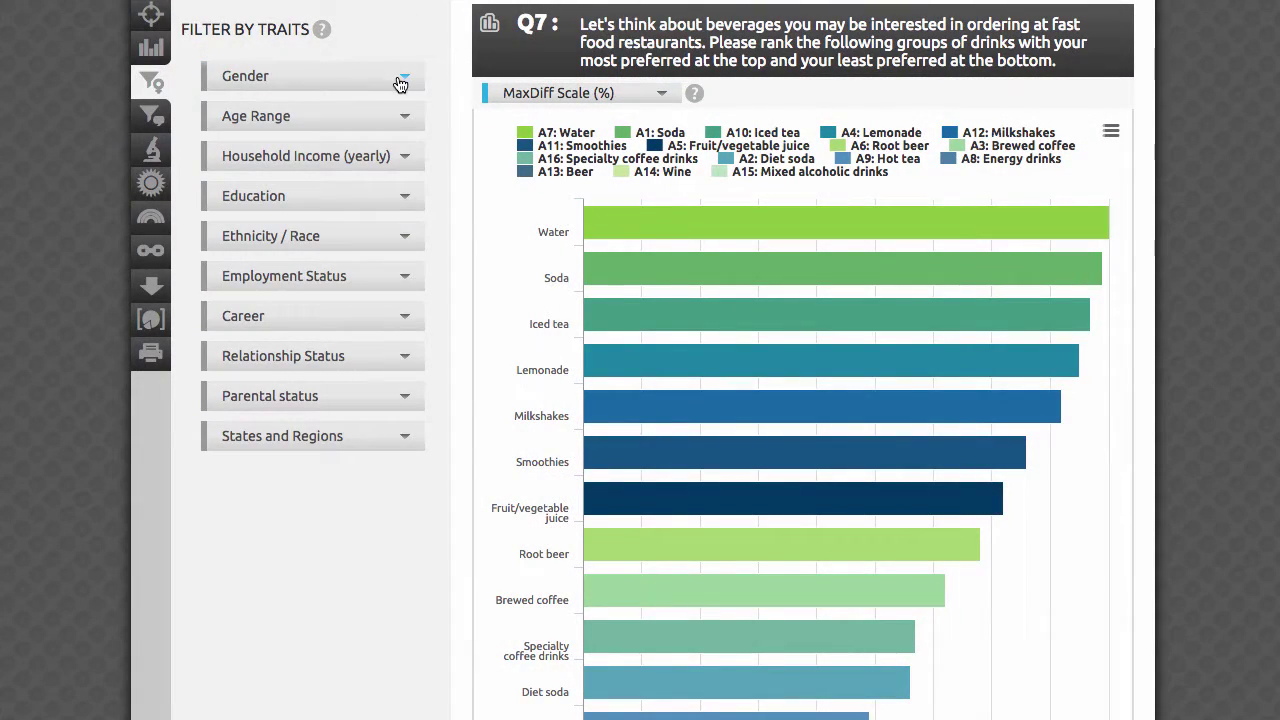
pyautogui.click(400, 84)
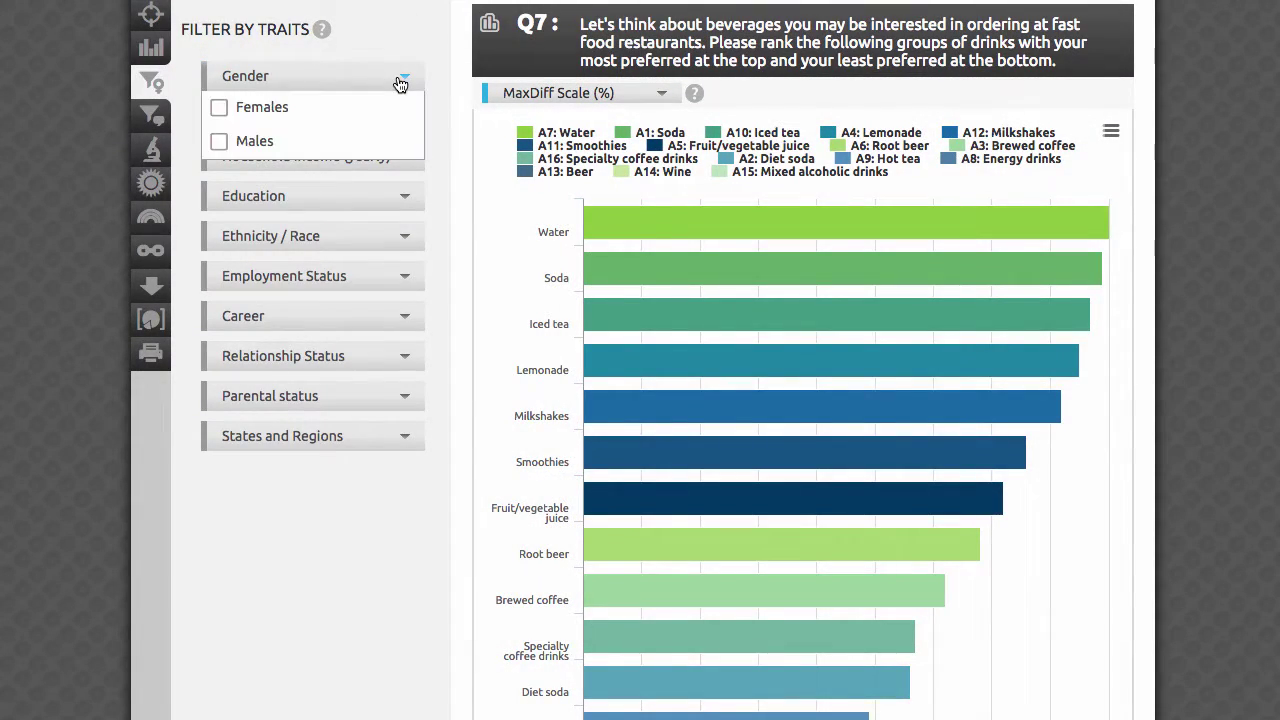
pyautogui.click(256, 116)
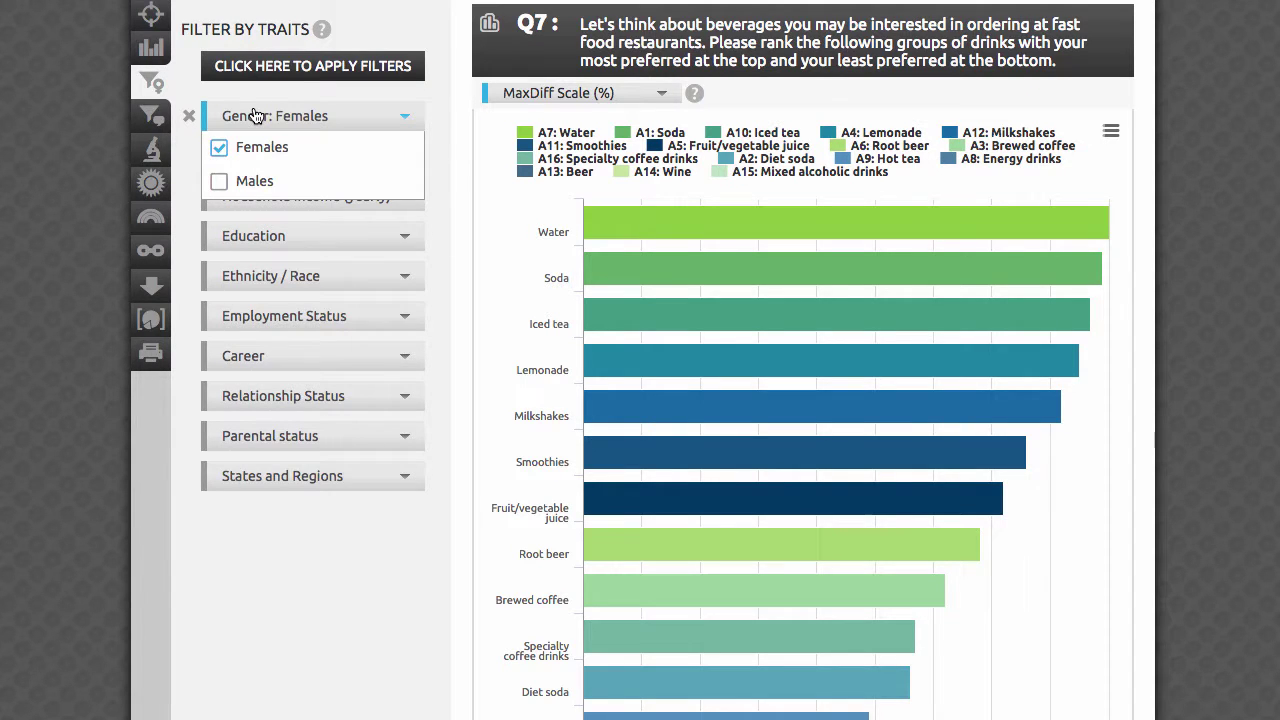
pyautogui.click(329, 74)
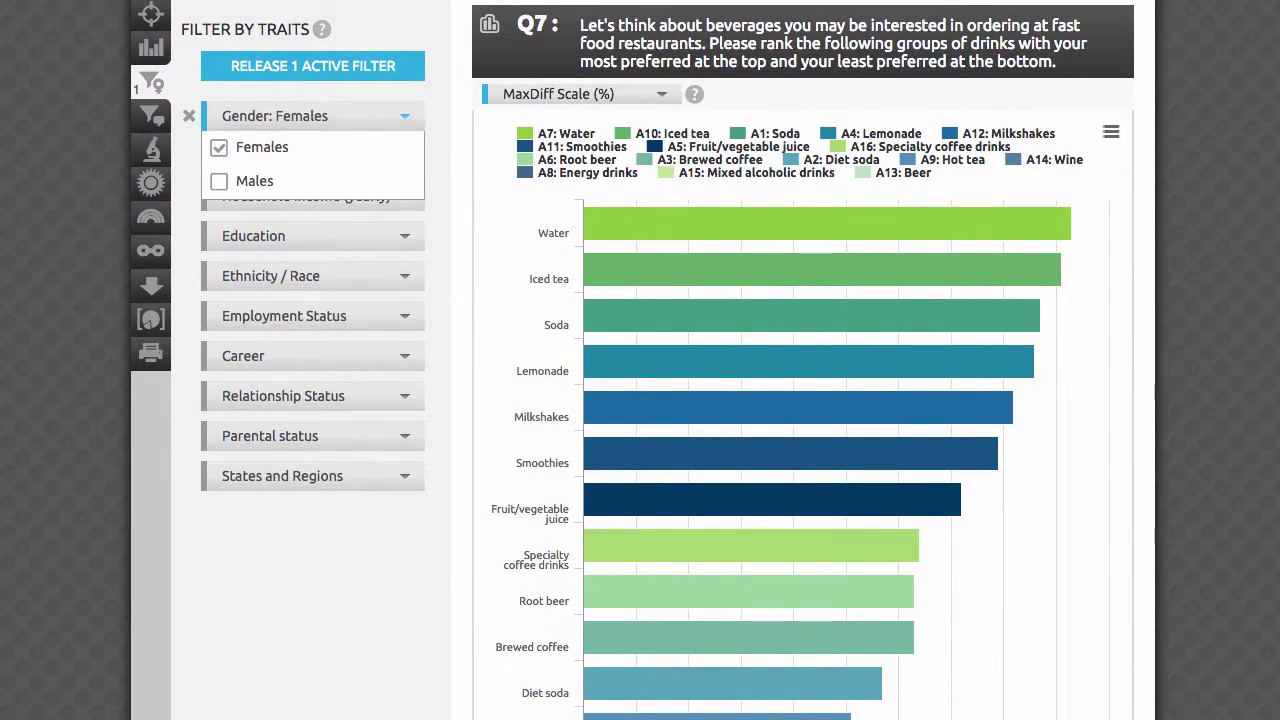
pyautogui.scroll(-3, 803, 360)
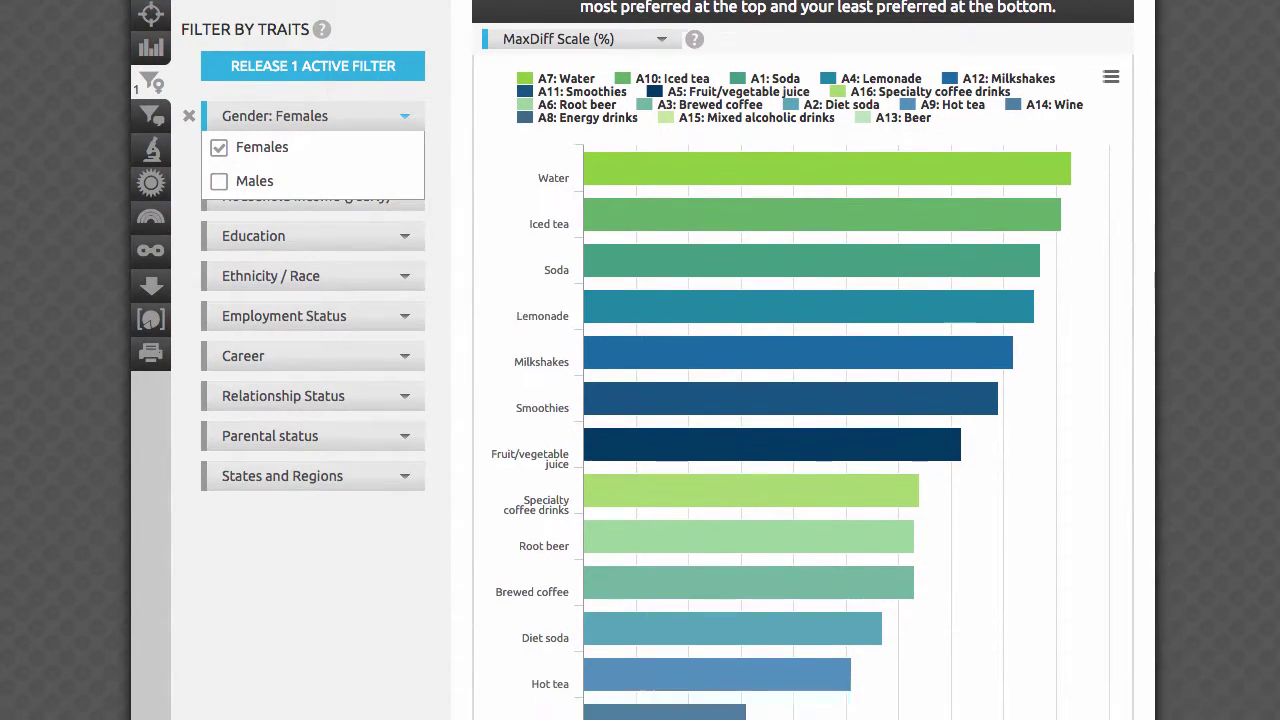
pyautogui.scroll(-2, 803, 360)
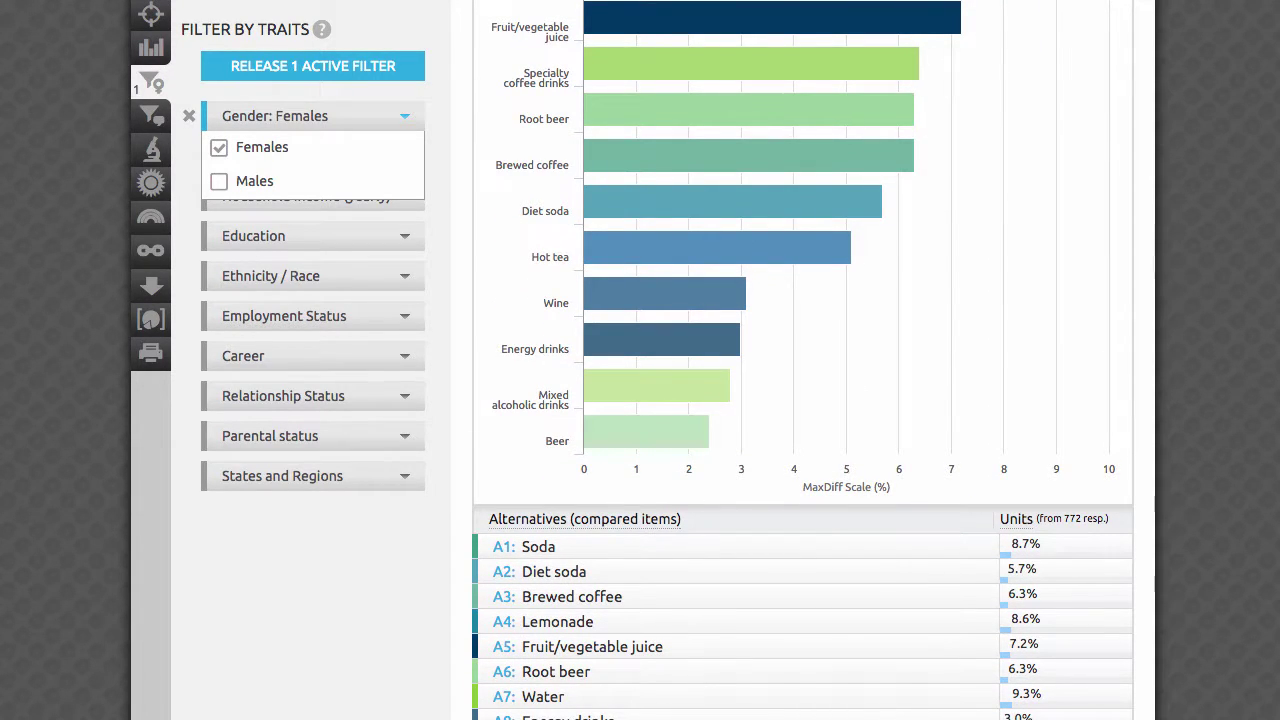
pyautogui.scroll(-2, 803, 360)
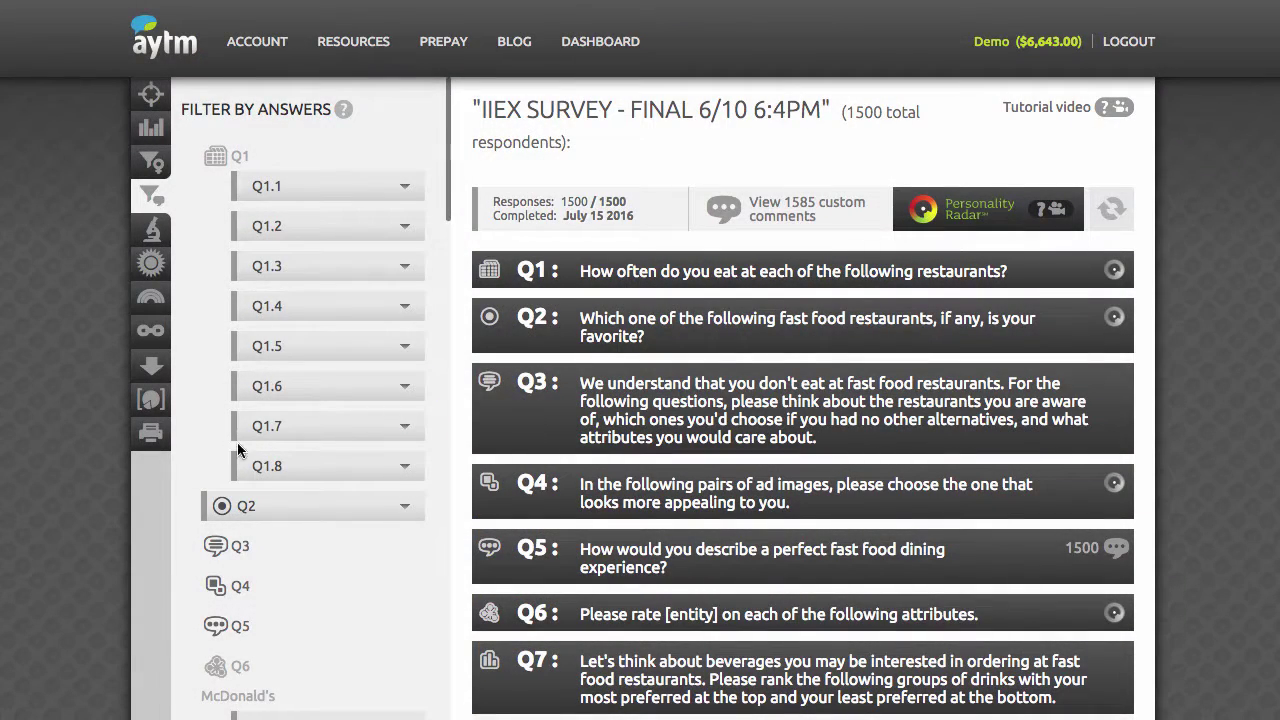
# Step: Filter Q2 to Answers 1 through 5, leaving 981 respondents with Soda first at 9.0%
pyautogui.click(323, 512)
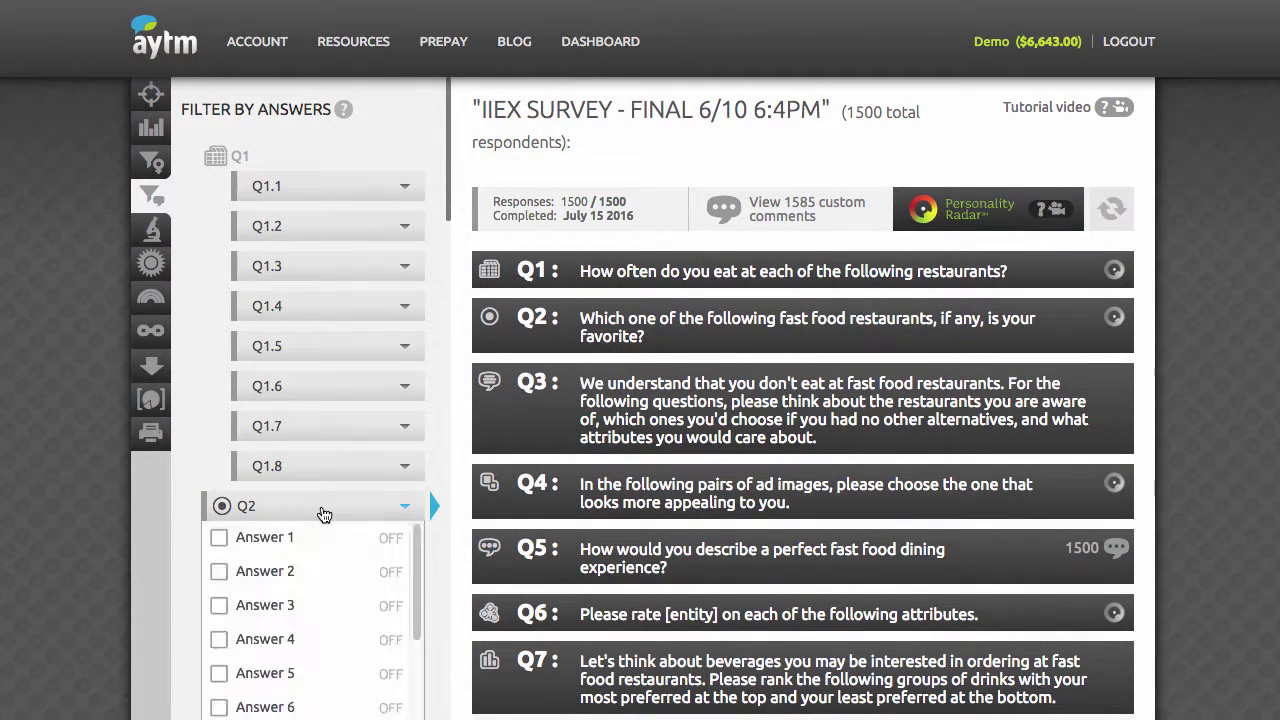
pyautogui.click(219, 538)
pyautogui.click(219, 602)
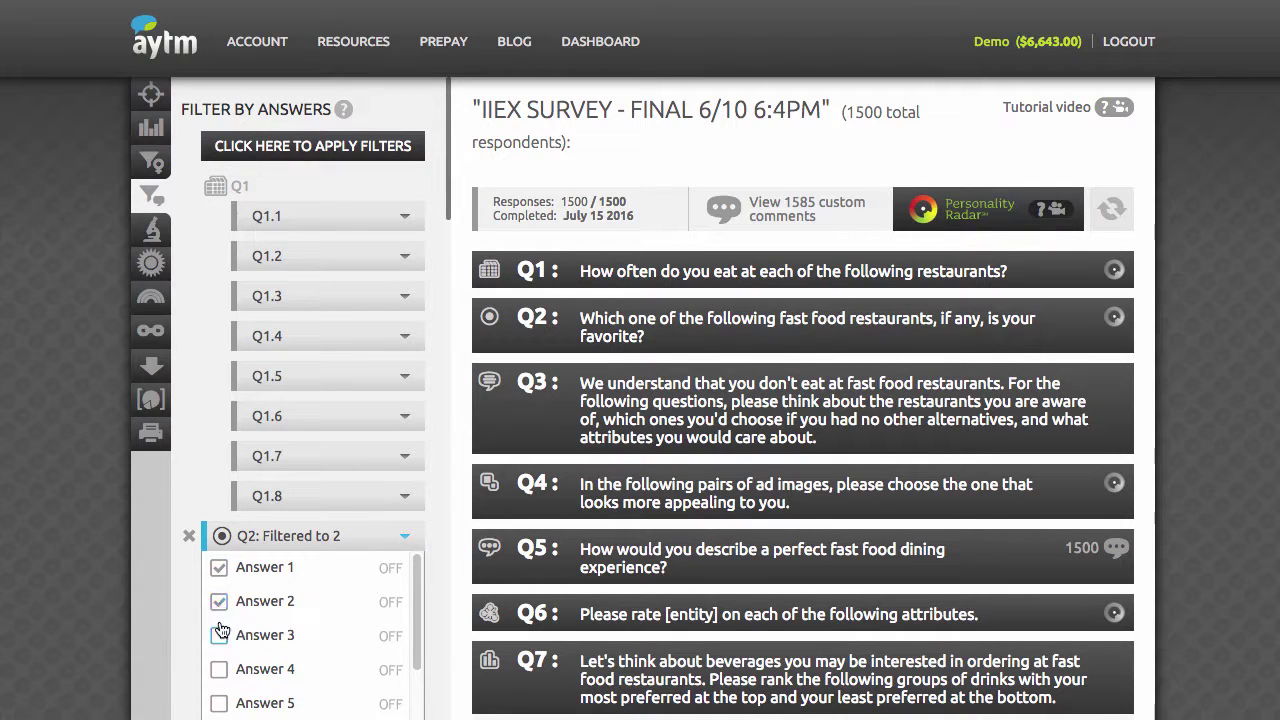
pyautogui.click(219, 635)
pyautogui.click(219, 669)
pyautogui.click(219, 704)
pyautogui.click(344, 153)
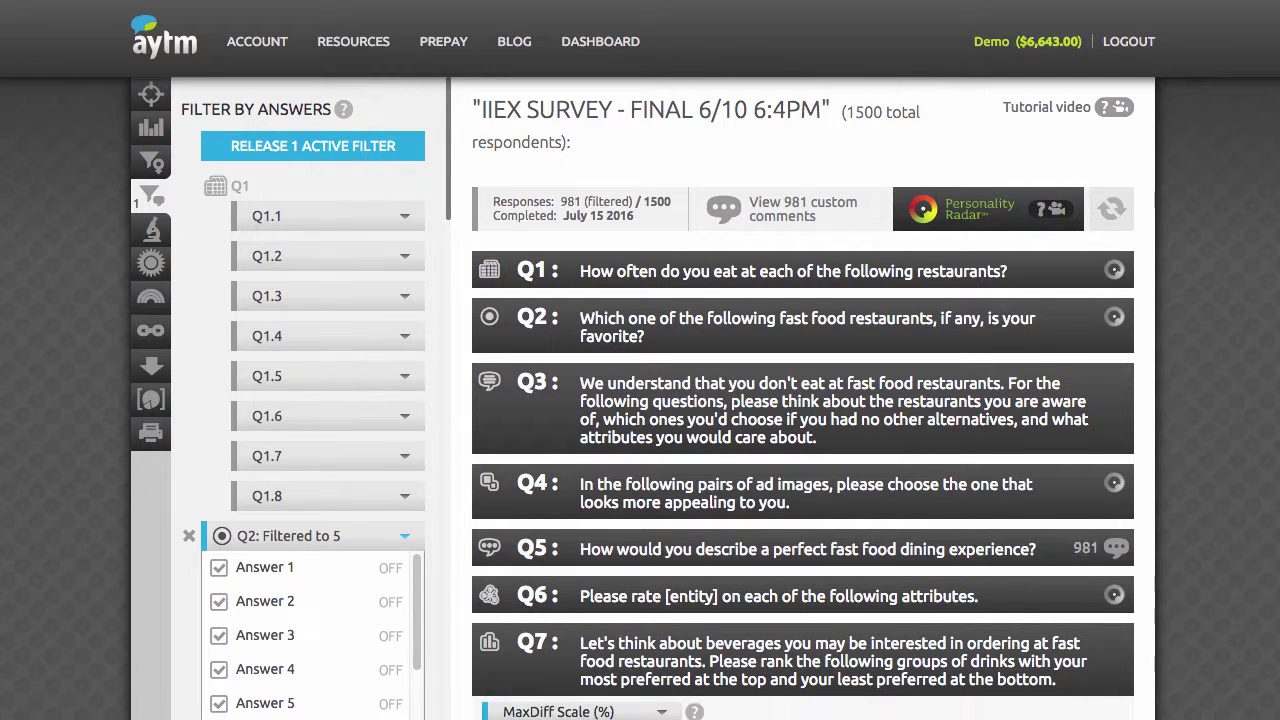
pyautogui.scroll(-5, 800, 400)
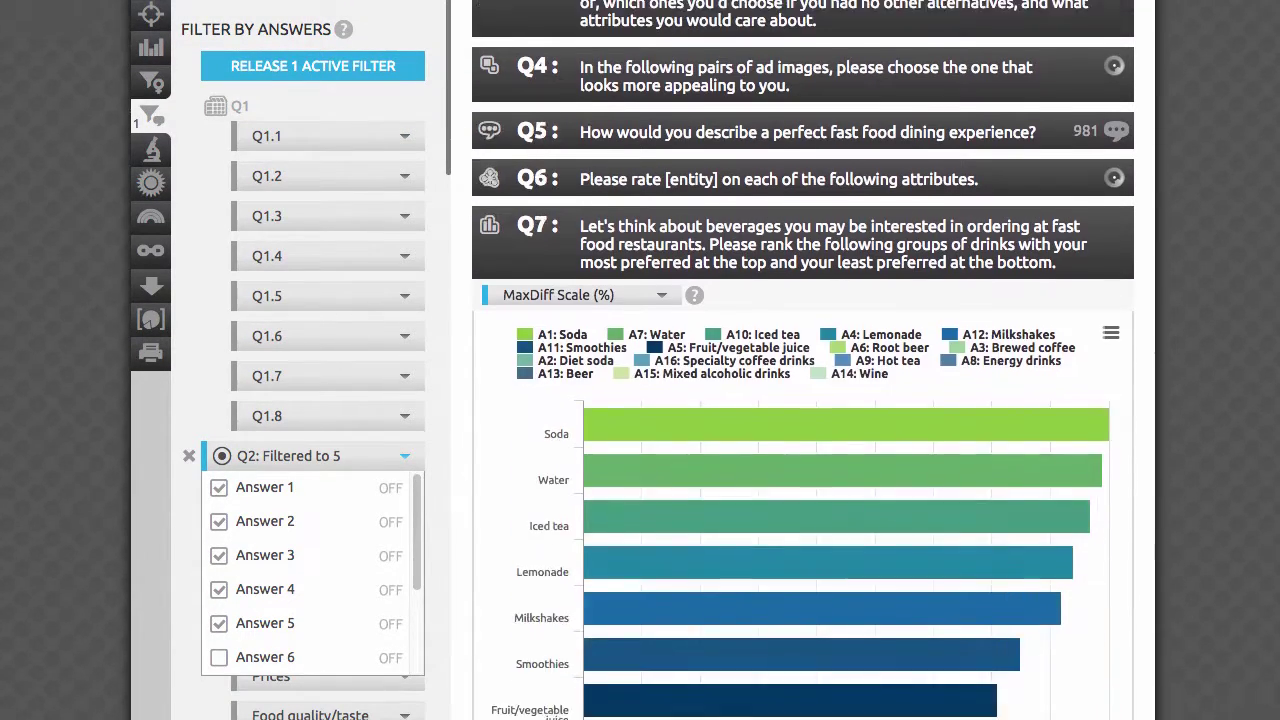
pyautogui.scroll(-2, 800, 400)
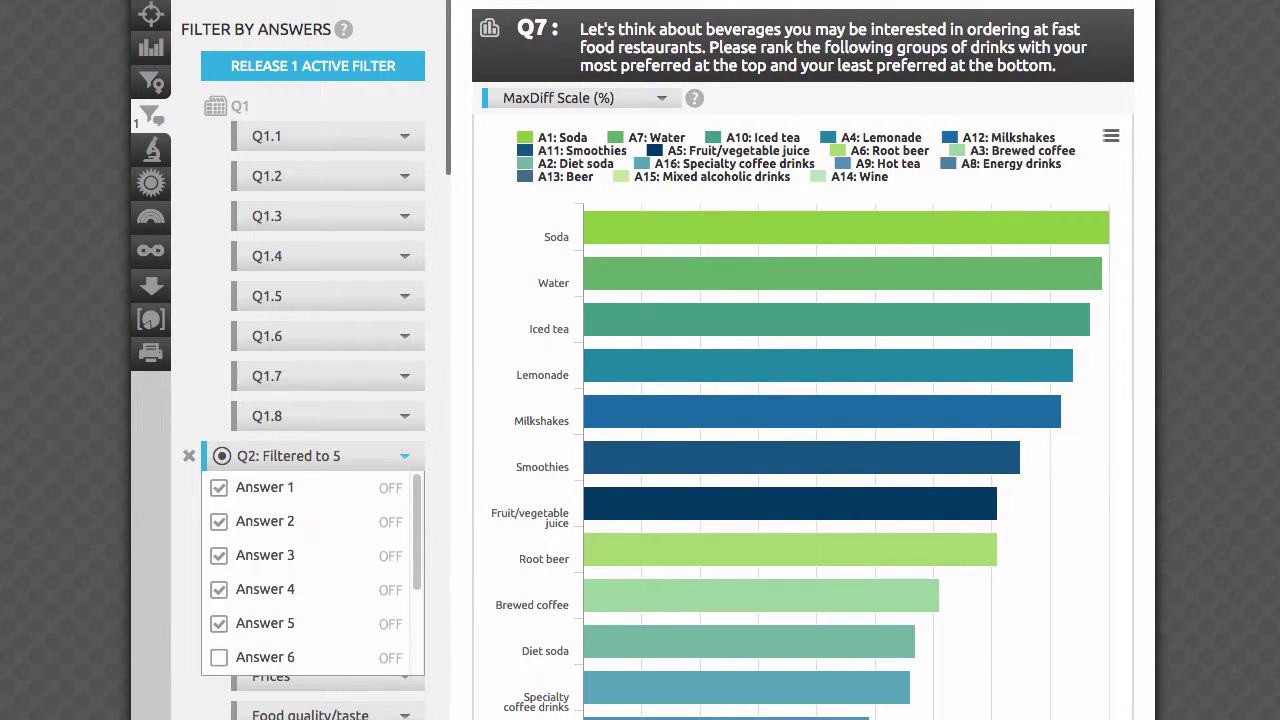
pyautogui.scroll(-3, 803, 400)
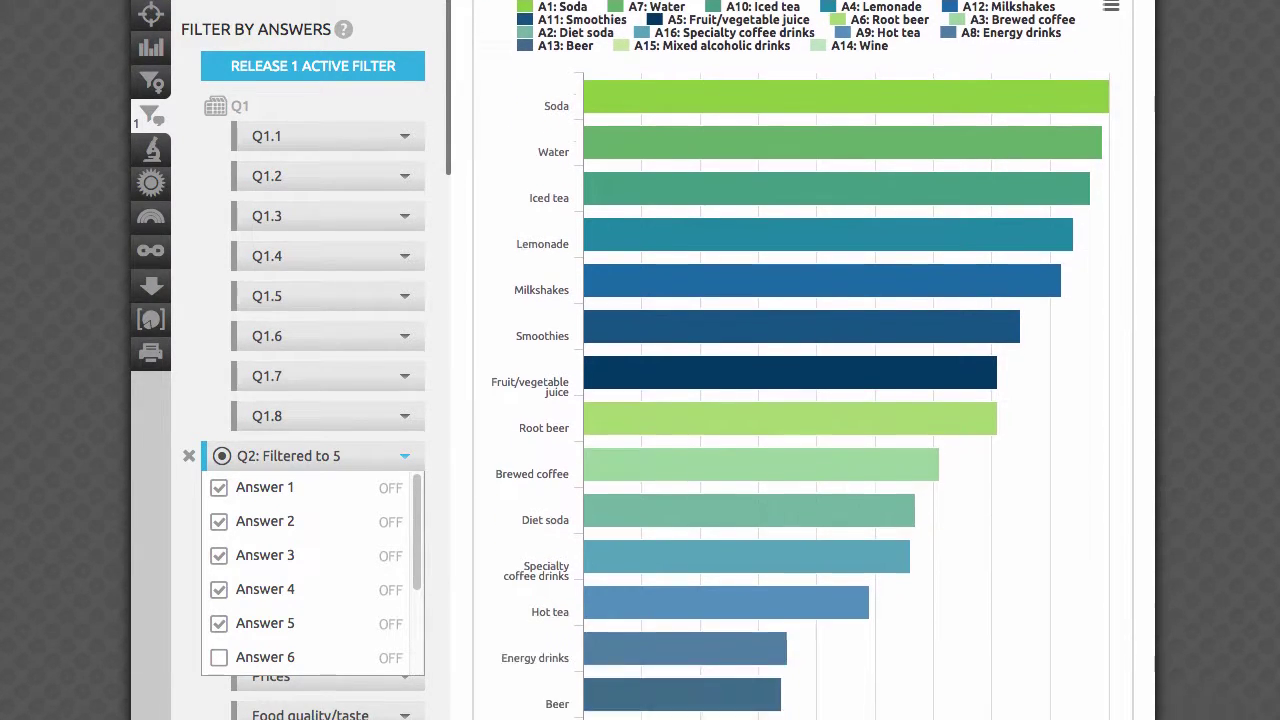
pyautogui.scroll(-4, 802, 400)
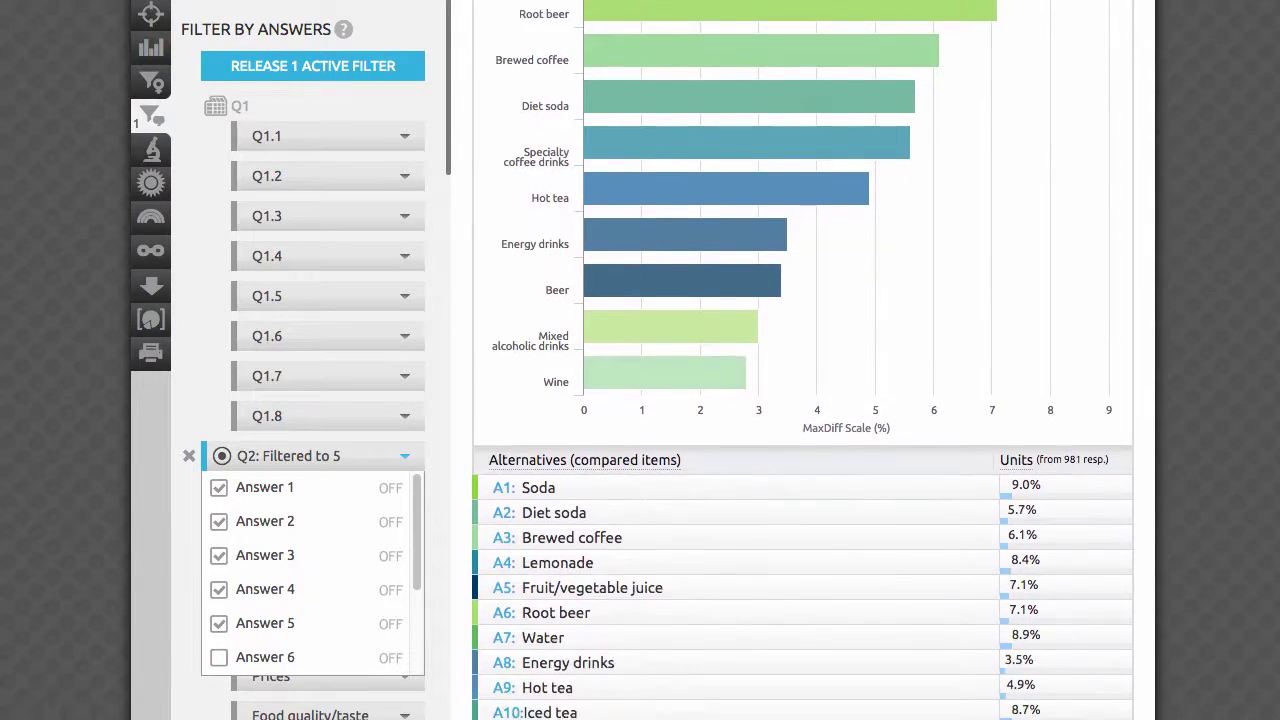
pyautogui.scroll(-1, 802, 400)
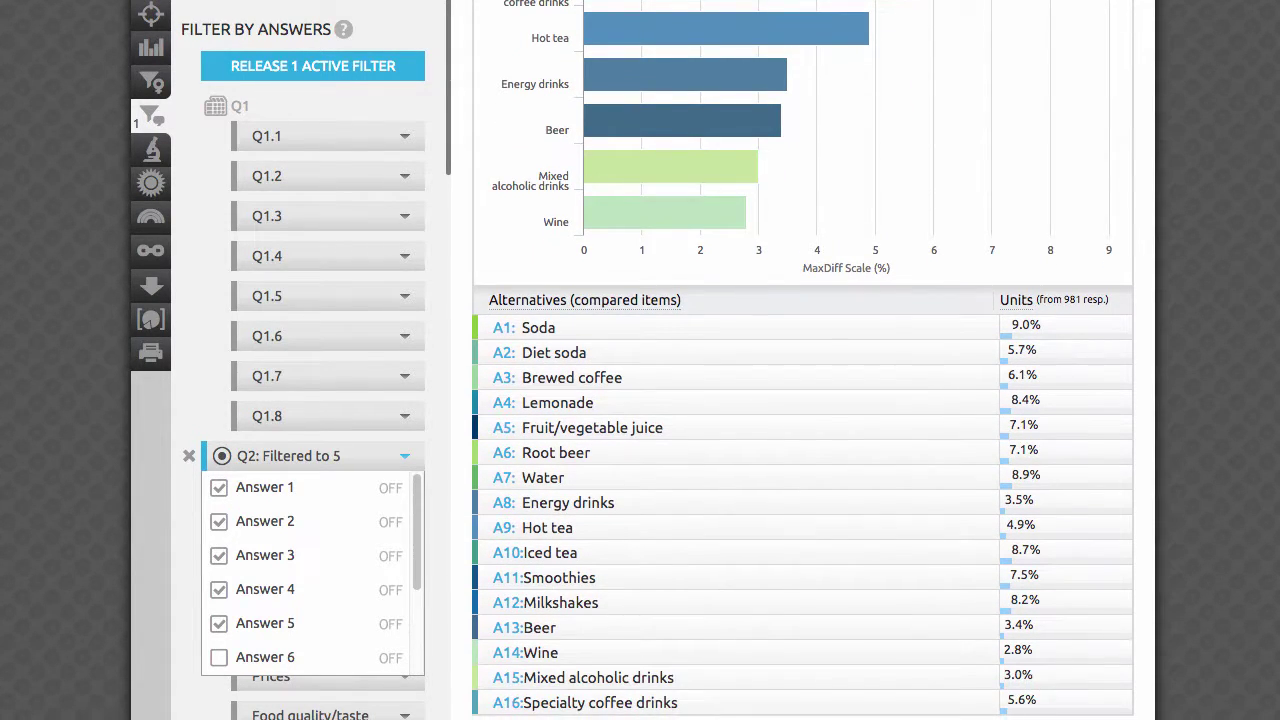